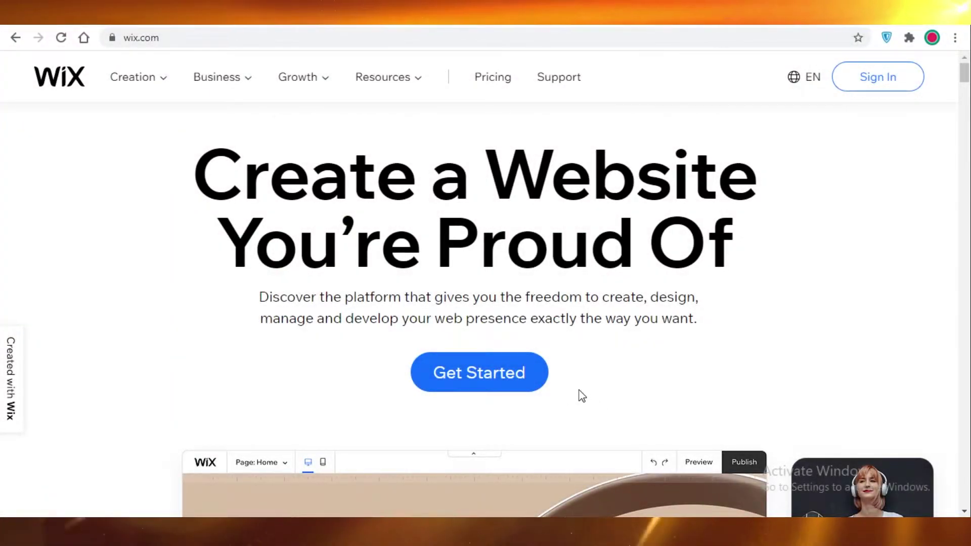
# - Log in to Wix from the homepage and reach My Sites showing the two existing sites
pyautogui.click(496, 373)
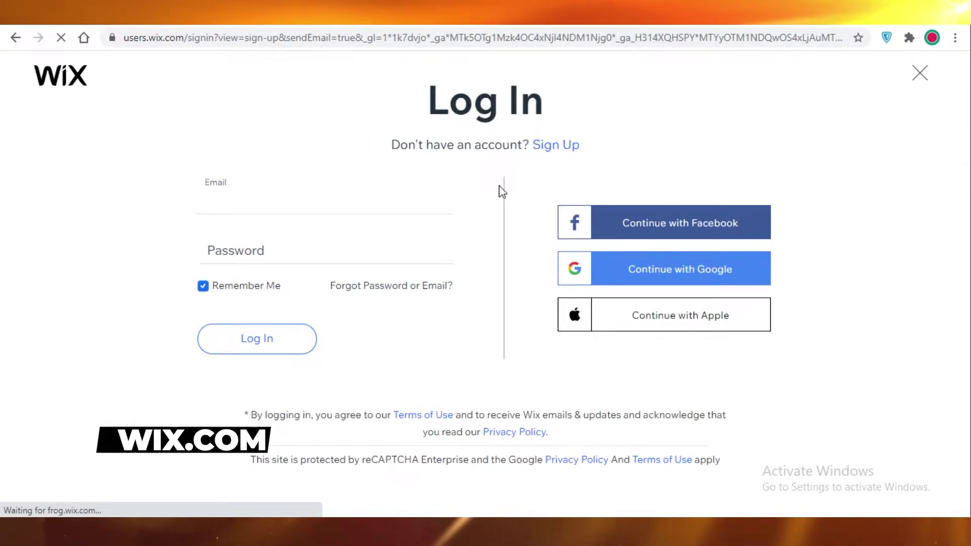
pyautogui.rightClick(570, 148)
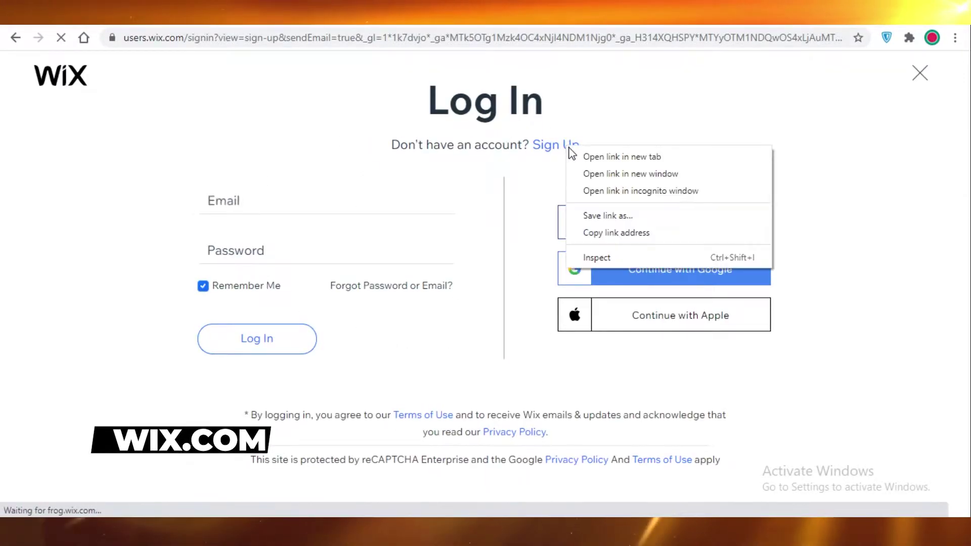
pyautogui.click(494, 138)
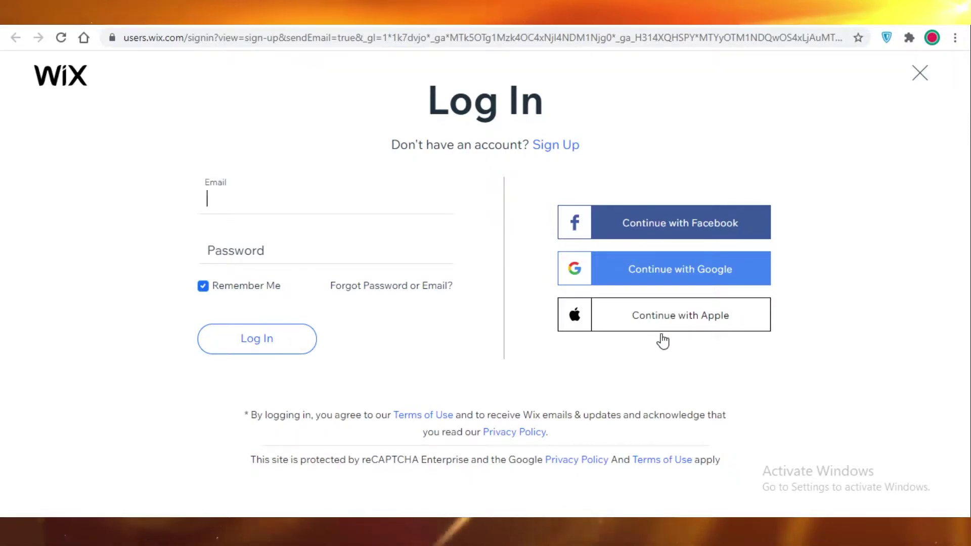
pyautogui.hotkey('shift', 'Tab')
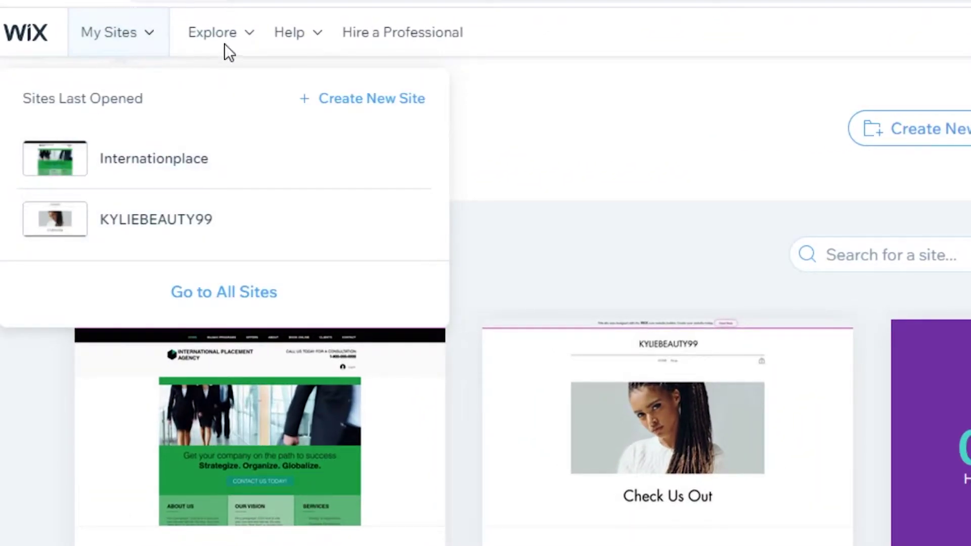
# - Start a brand-new site from the My Sites dashboard's top menu
pyautogui.moveTo(293, 34)
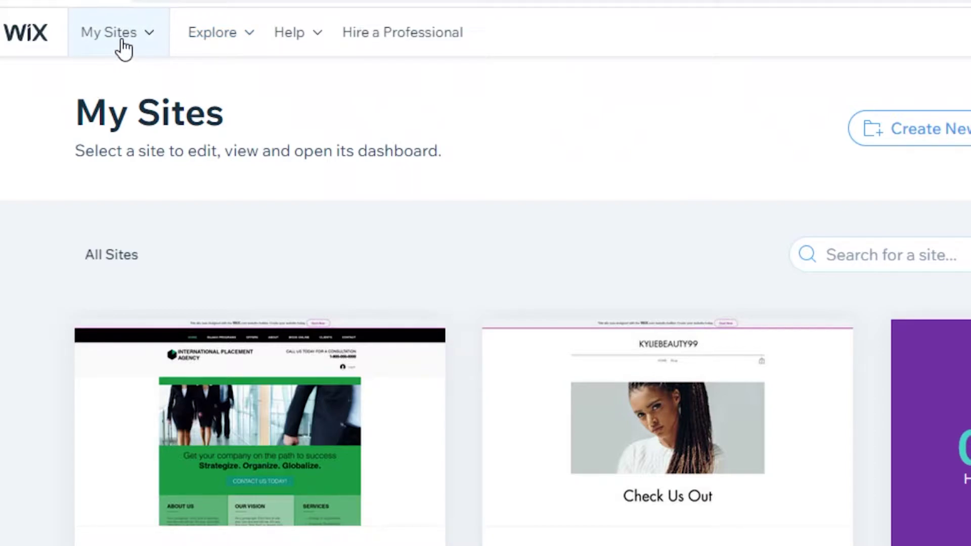
pyautogui.moveTo(121, 48)
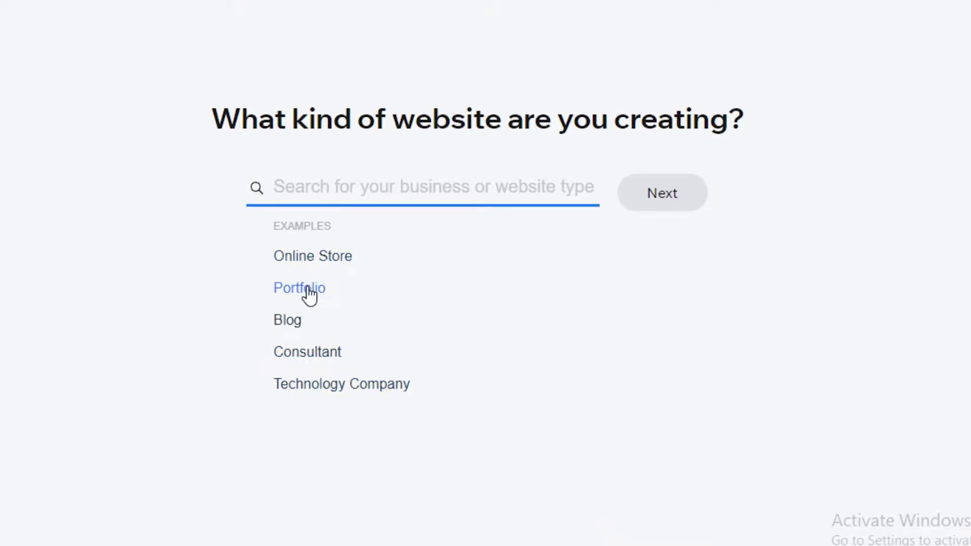
# - Choose Poetry Blogger as the site type from the Blog example and continue
pyautogui.click(300, 319)
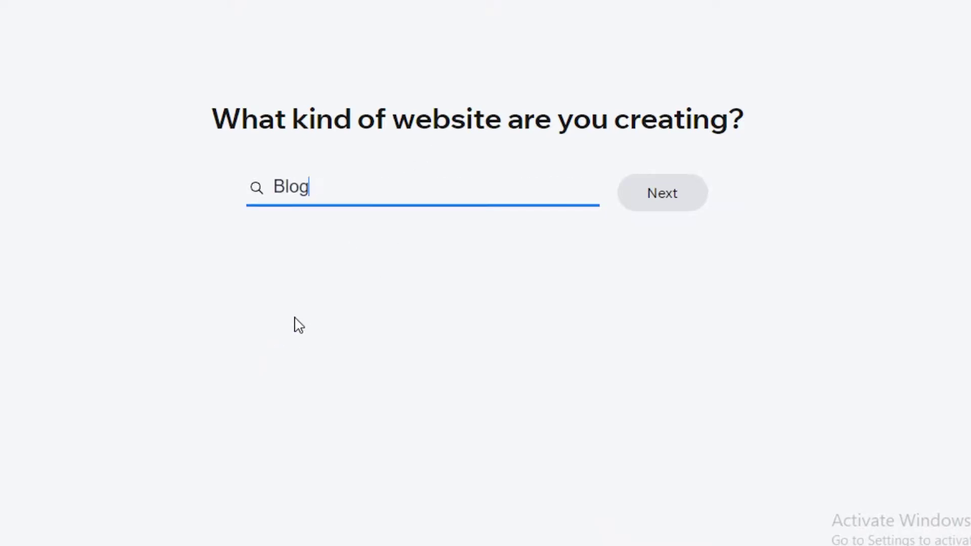
pyautogui.click(323, 364)
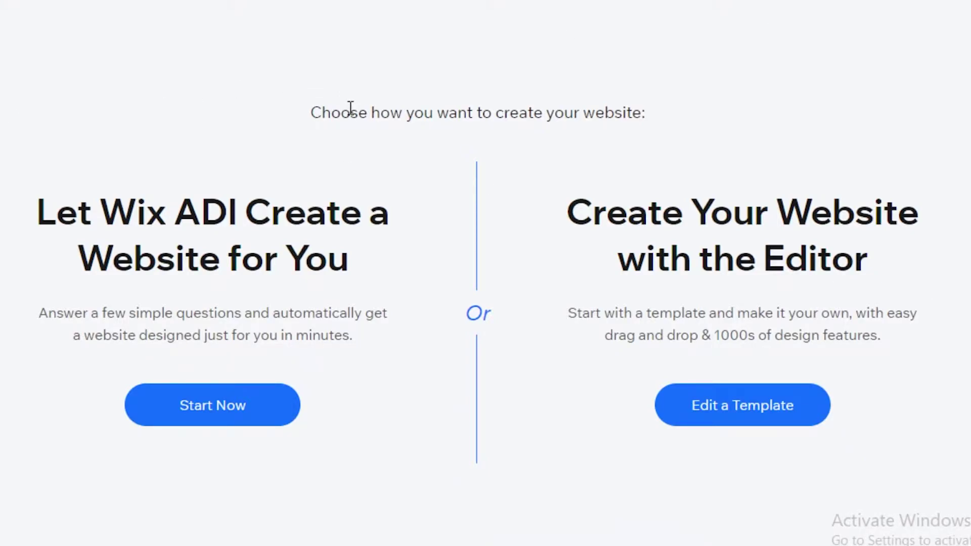
pyautogui.doubleClick(195, 206)
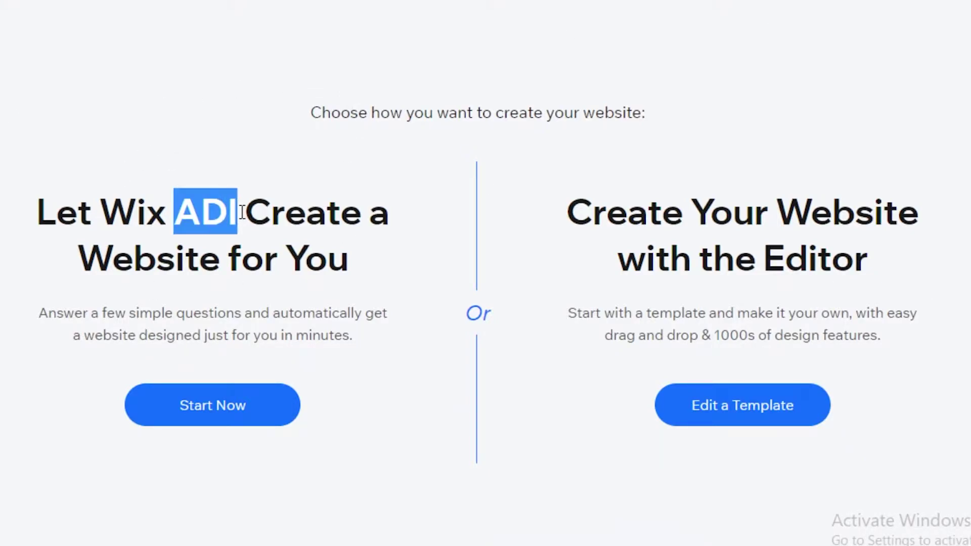
pyautogui.click(237, 301)
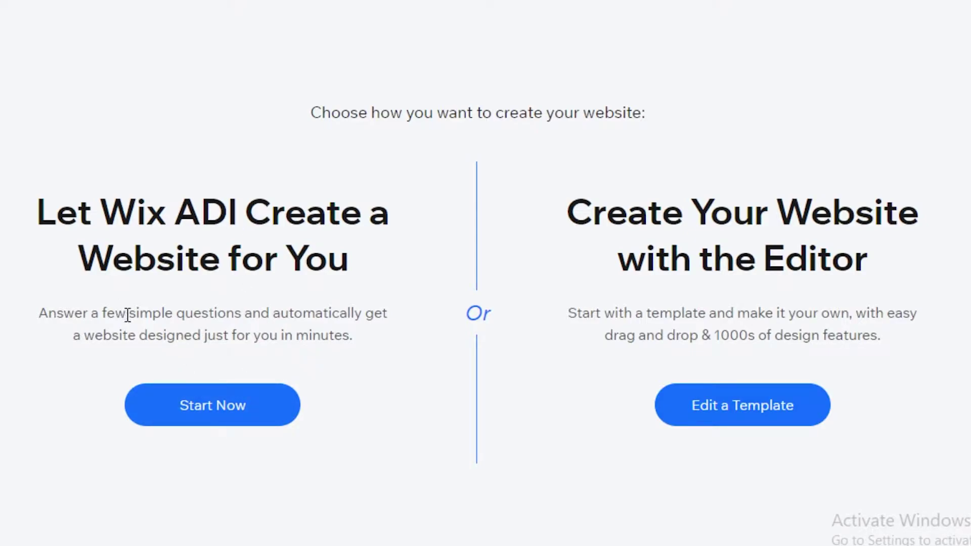
# - Let Wix ADI build the site, dropping Instagram Feed and adding Forum
pyautogui.click(180, 403)
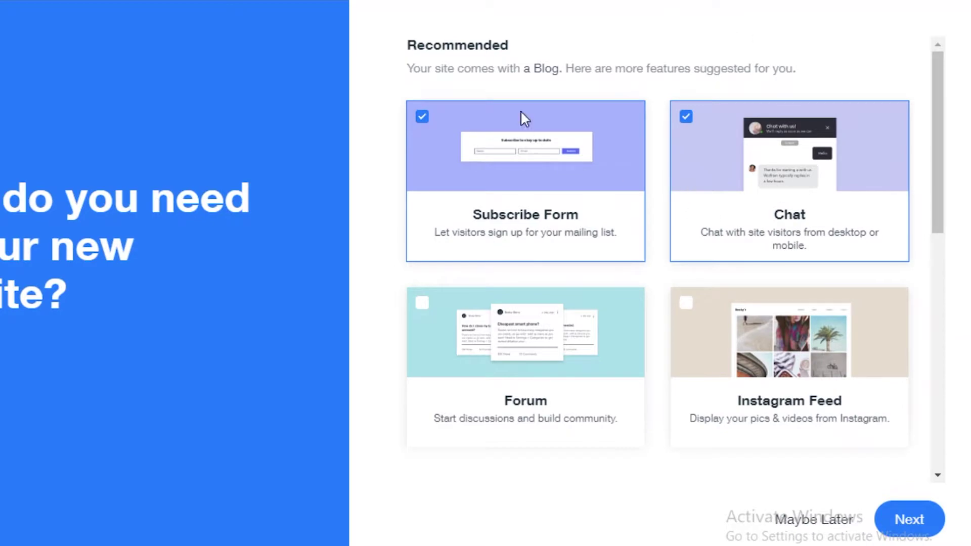
pyautogui.scroll(-2, 729, 190)
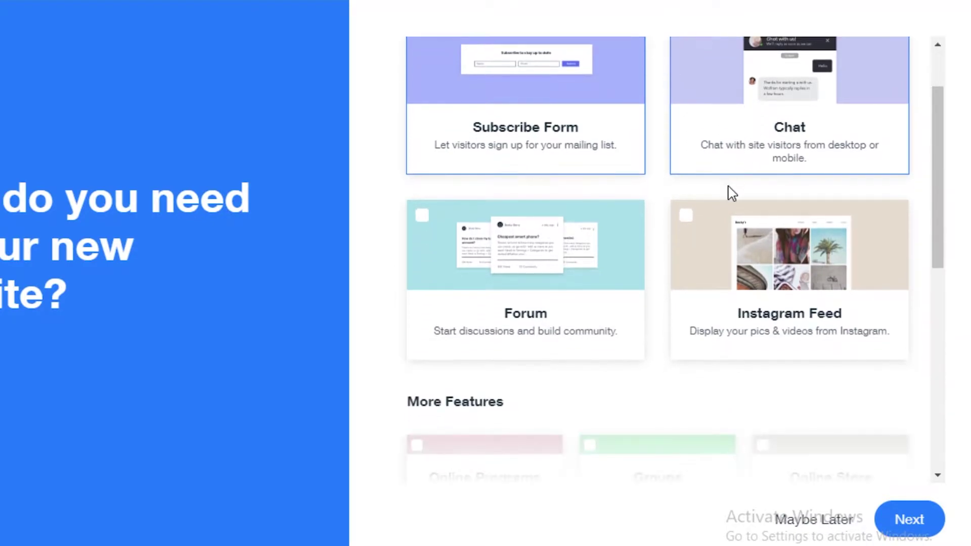
pyautogui.scroll(2, 809, 221)
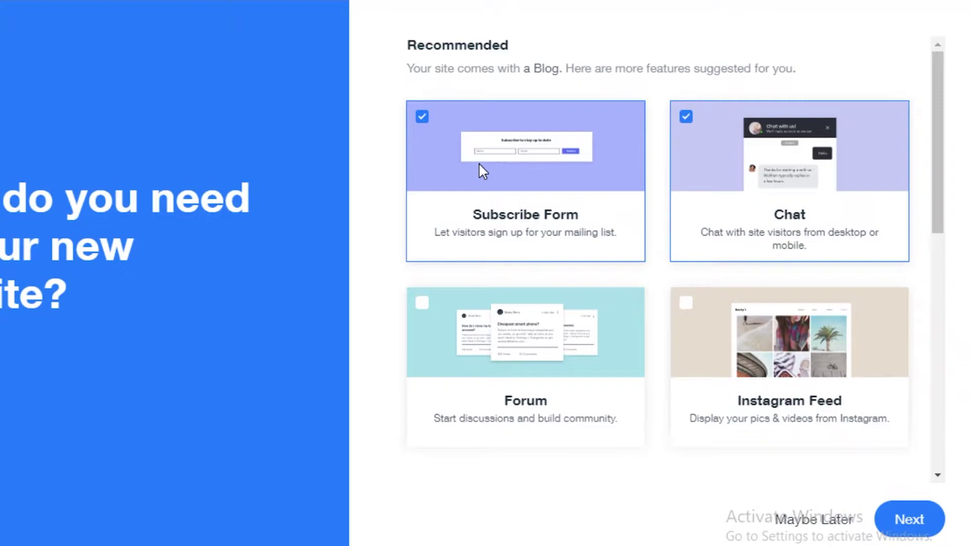
pyautogui.scroll(-2, 542, 289)
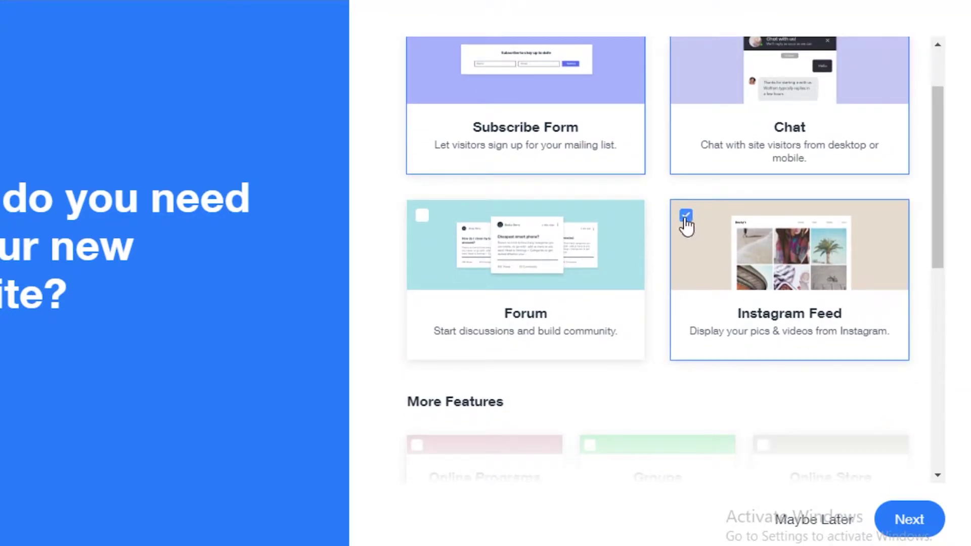
pyautogui.click(686, 216)
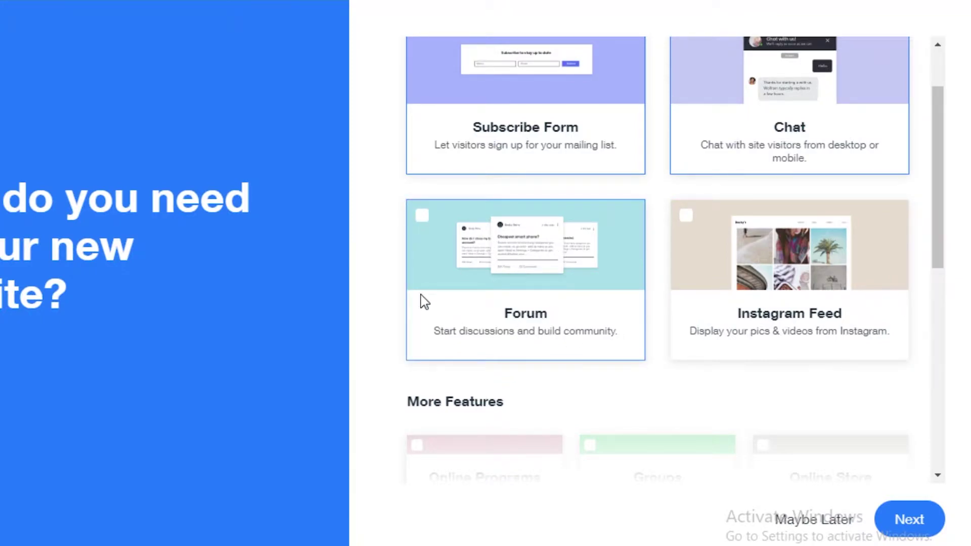
pyautogui.click(417, 221)
# - Add Groups and Bookings to the site features and confirm the selection
pyautogui.scroll(2, 575, 170)
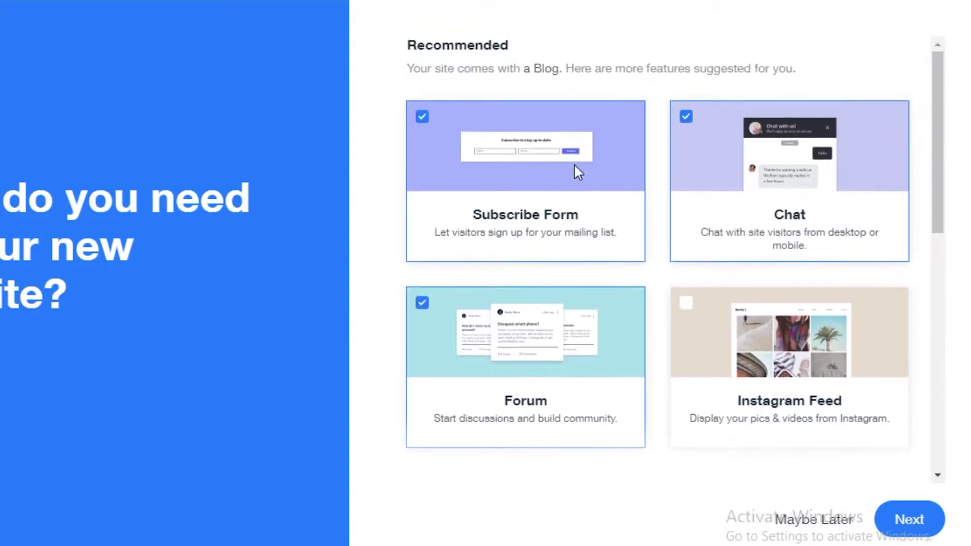
pyautogui.scroll(-9, 499, 239)
pyautogui.scroll(9, 443, 63)
pyautogui.scroll(-2, 502, 318)
pyautogui.scroll(-4, 502, 318)
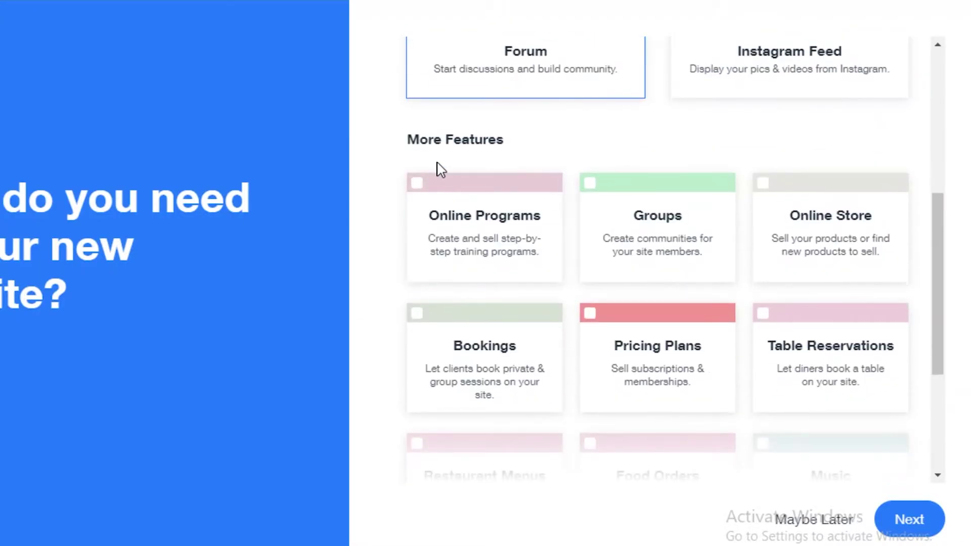
pyautogui.scroll(-2, 626, 299)
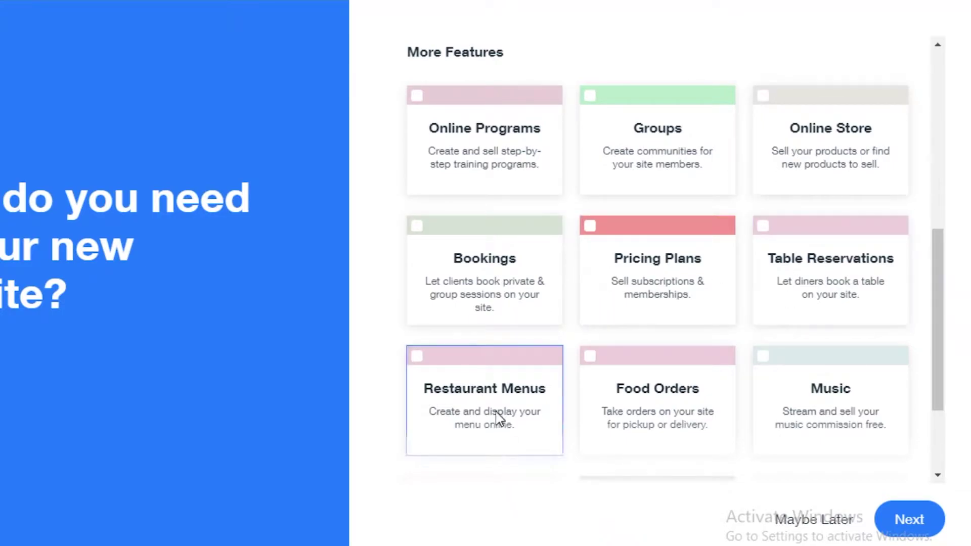
pyautogui.scroll(-2, 537, 409)
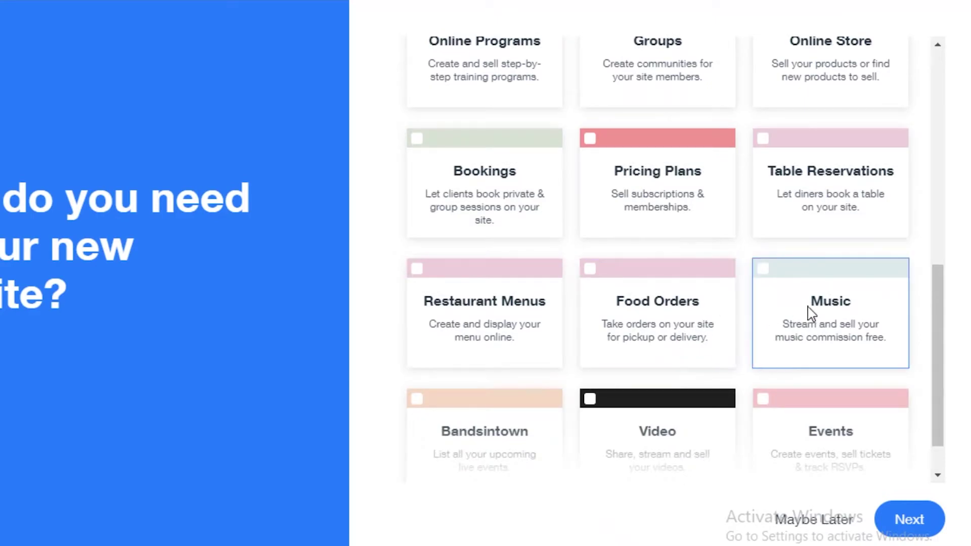
pyautogui.scroll(-1, 607, 436)
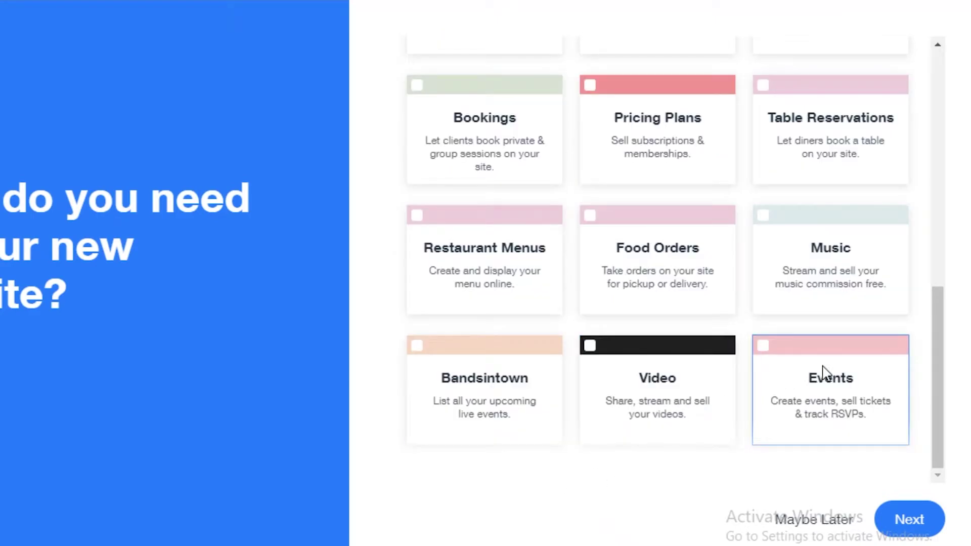
pyautogui.scroll(5, 511, 412)
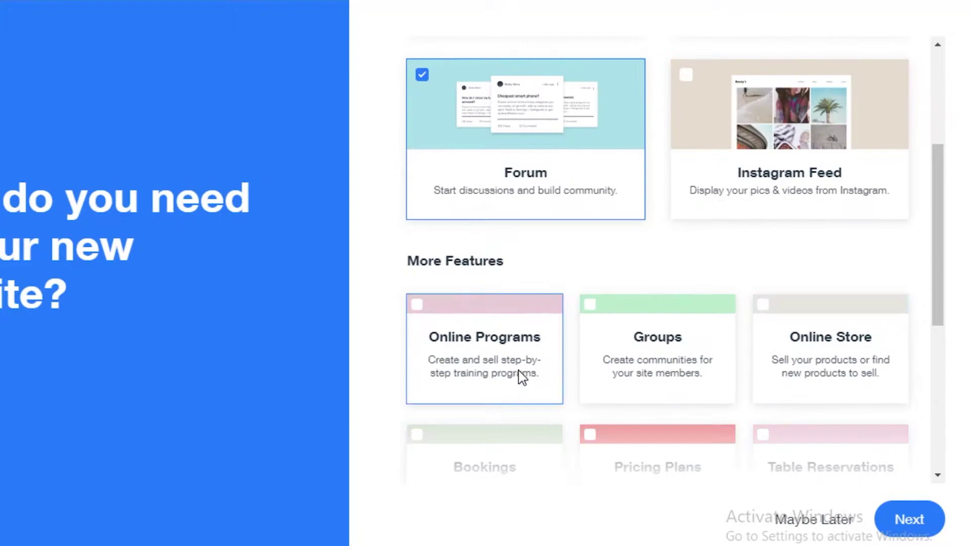
pyautogui.scroll(-1, 557, 304)
pyautogui.click(590, 218)
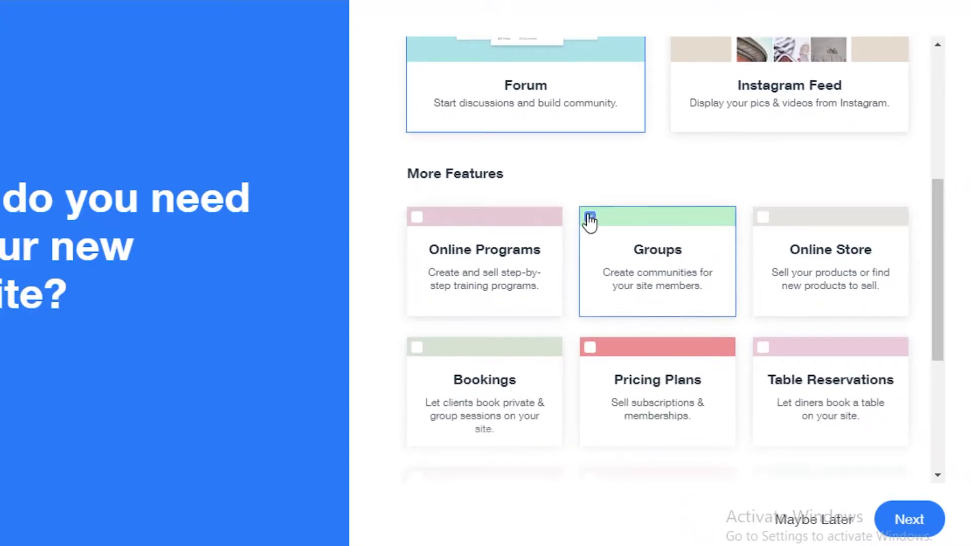
pyautogui.scroll(-2, 764, 268)
pyautogui.scroll(-2, 582, 270)
pyautogui.scroll(-2, 469, 267)
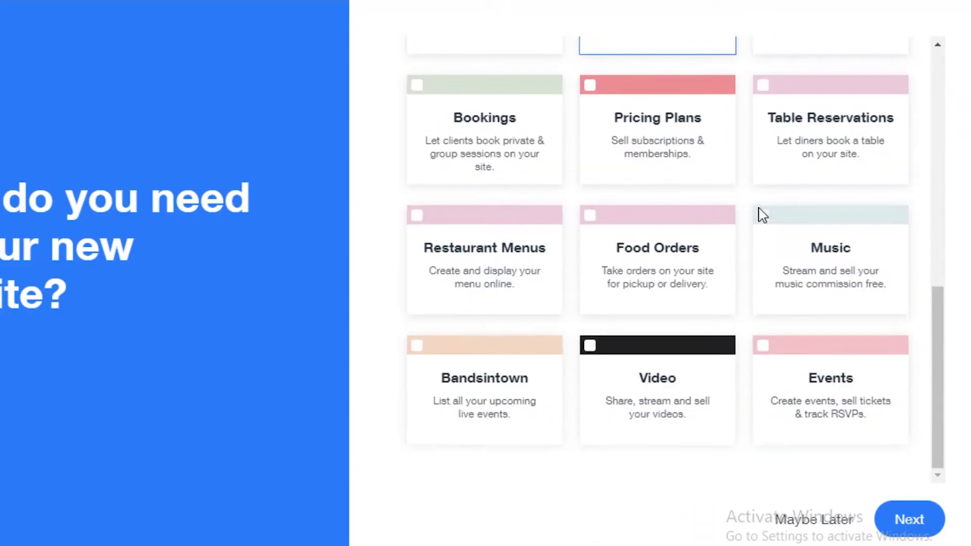
pyautogui.click(417, 86)
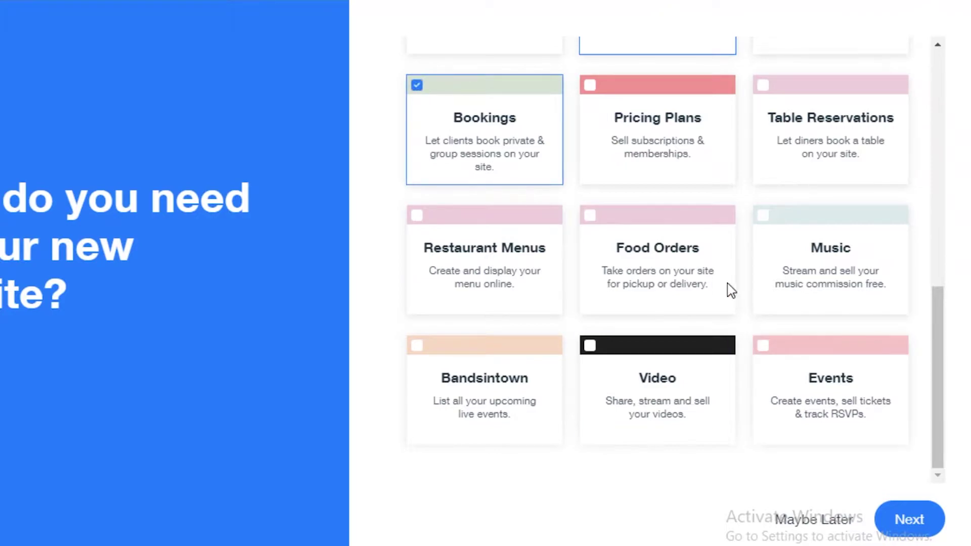
pyautogui.click(903, 519)
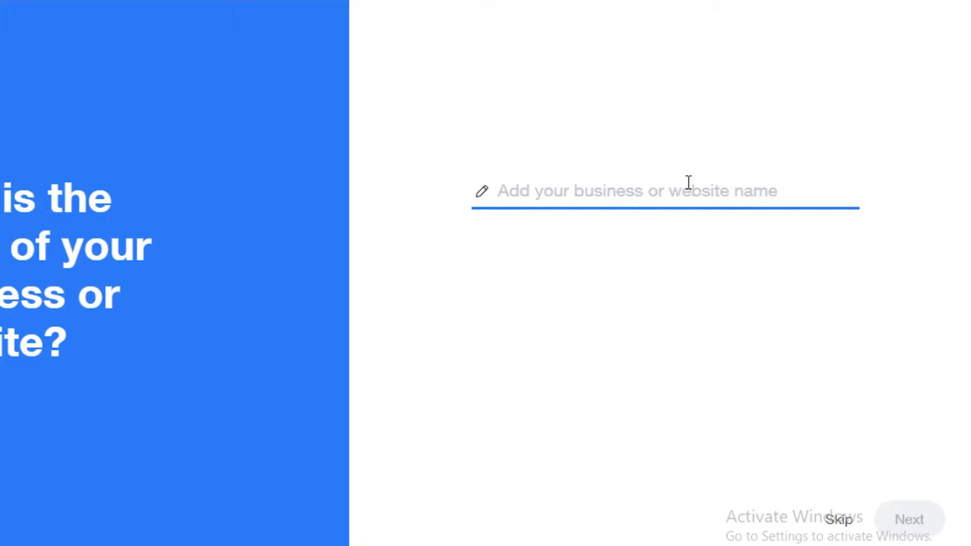
# - Name the site 'Trending Poetry' and skip importing content from an existing site
pyautogui.write('Trending Poete')
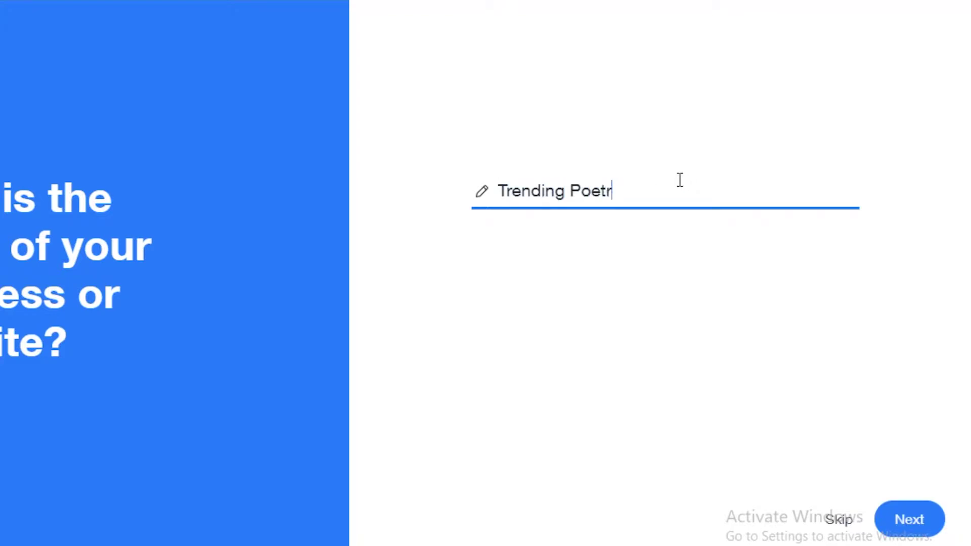
pyautogui.click(911, 513)
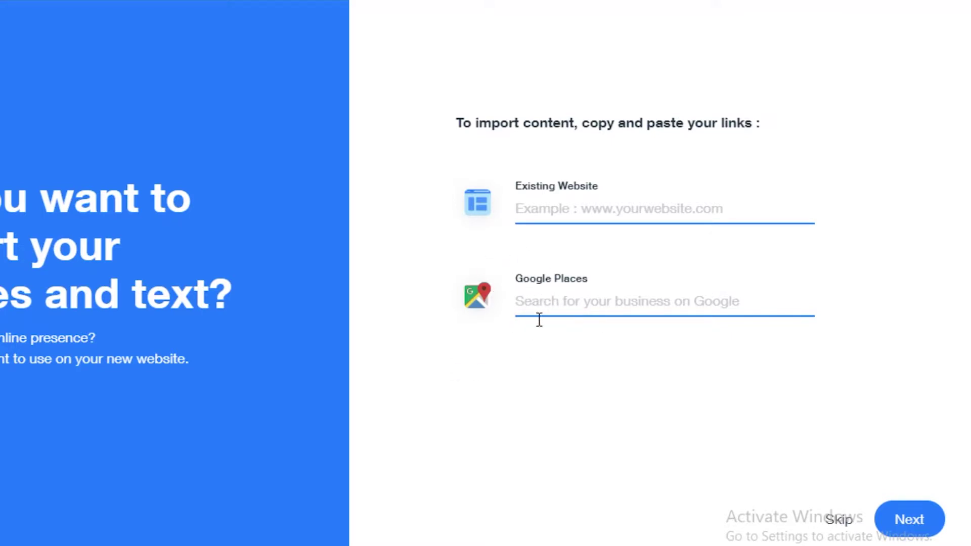
pyautogui.click(839, 521)
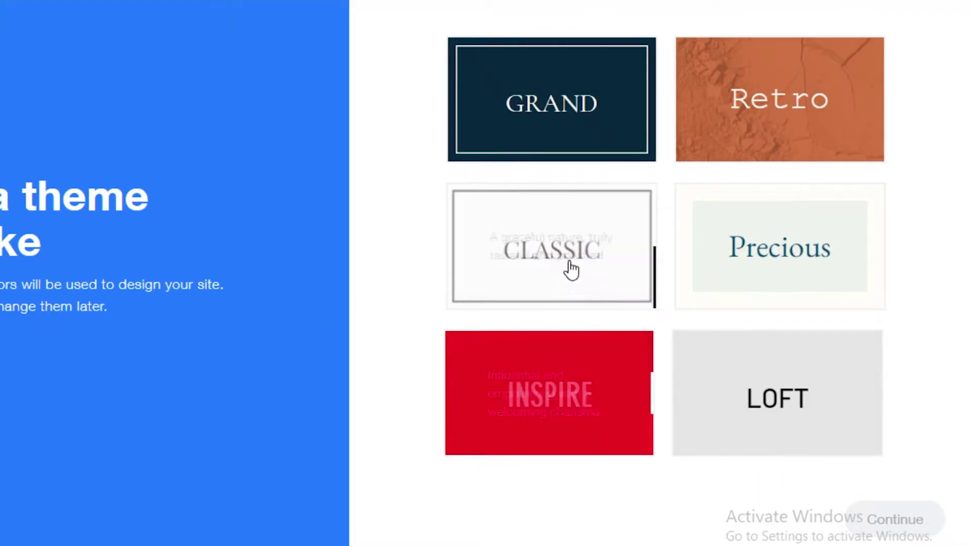
# - Apply the Classic theme and the centred WELCOME homepage design
pyautogui.click(546, 228)
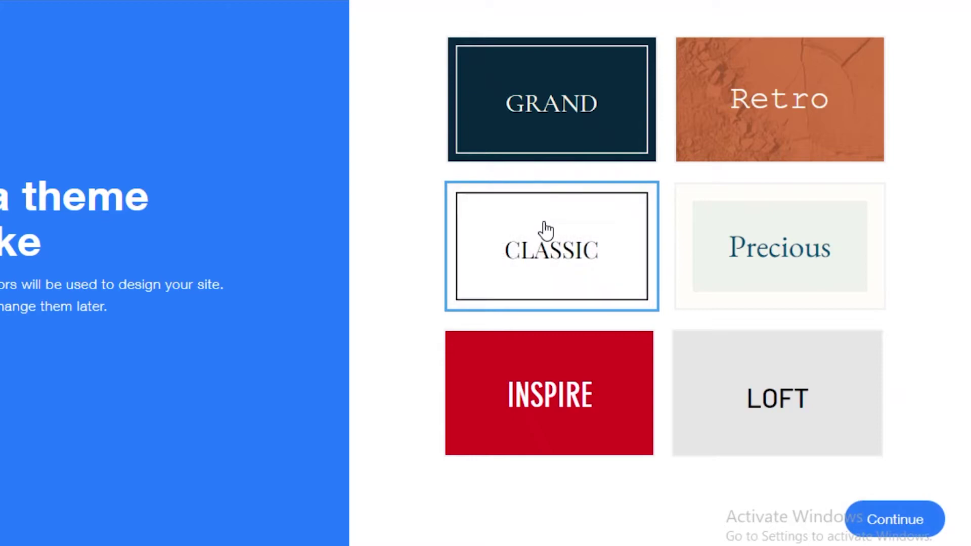
pyautogui.click(900, 506)
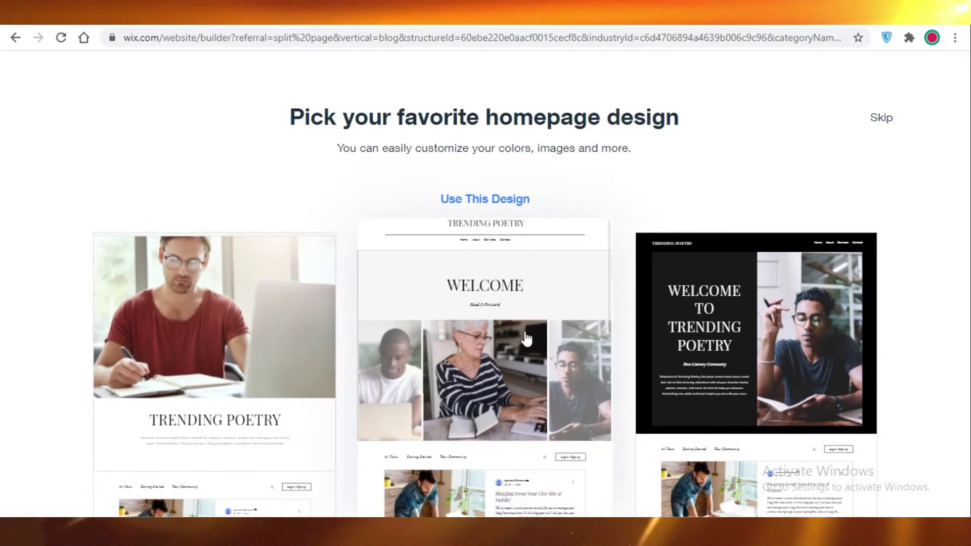
pyautogui.click(526, 339)
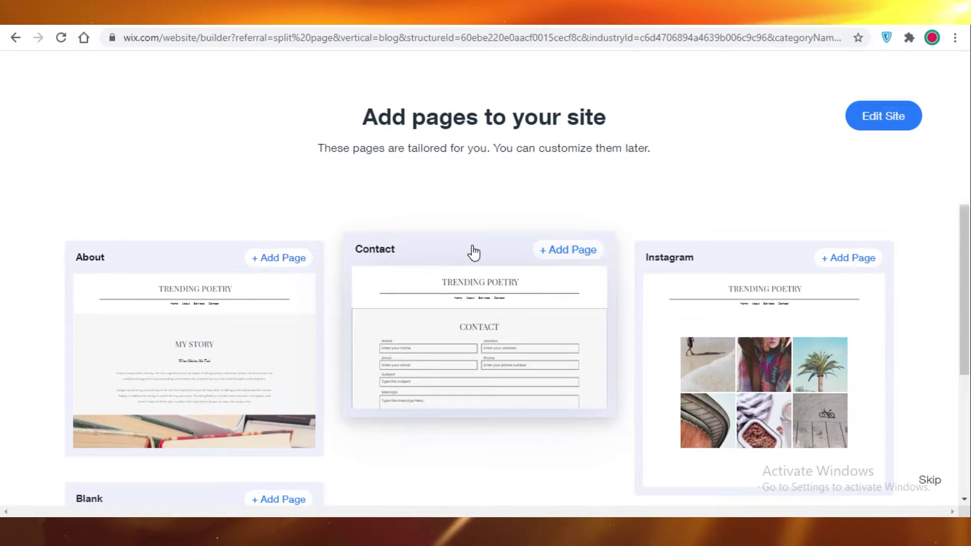
# - Add the About and Contact pages to the site
pyautogui.scroll(-3, 196, 330)
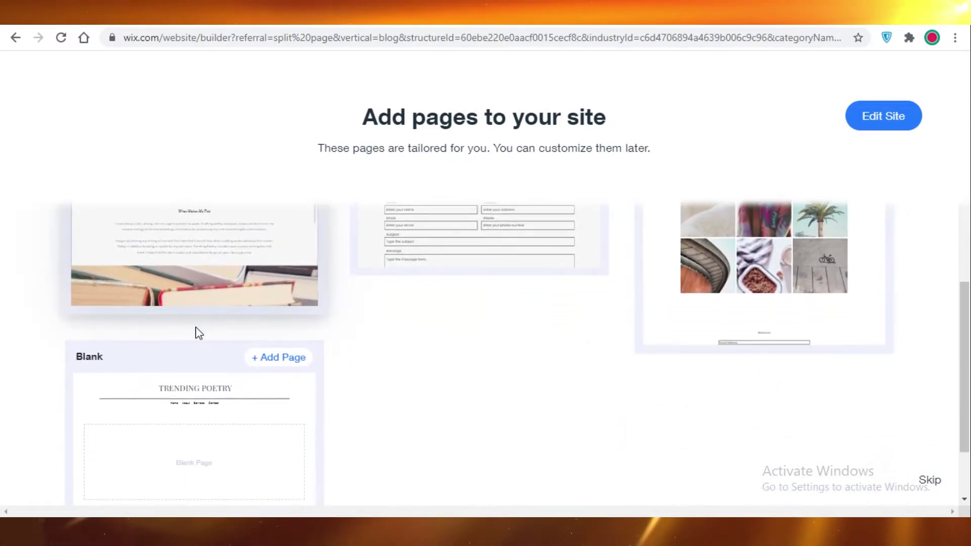
pyautogui.scroll(1, 282, 369)
pyautogui.scroll(2, 172, 313)
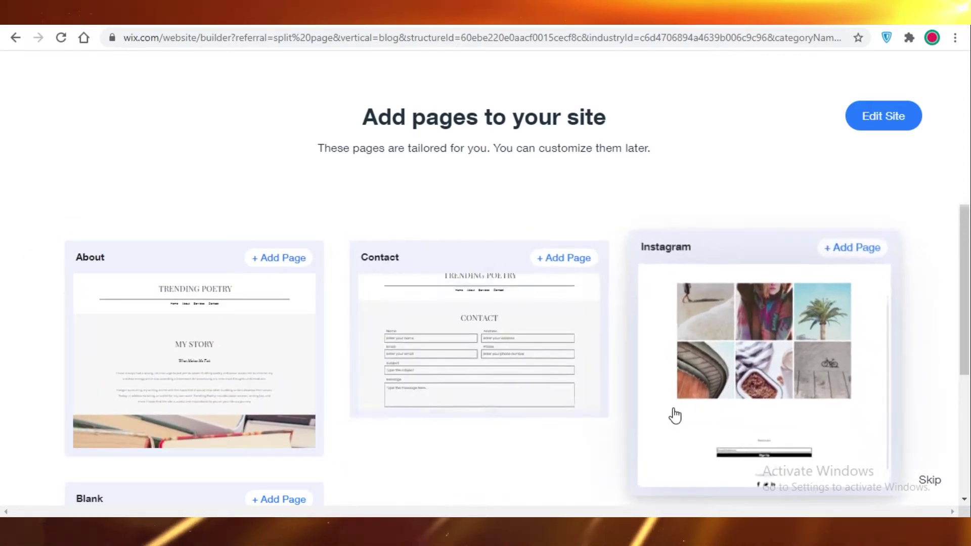
pyautogui.scroll(-1, 252, 418)
pyautogui.scroll(-3, 253, 417)
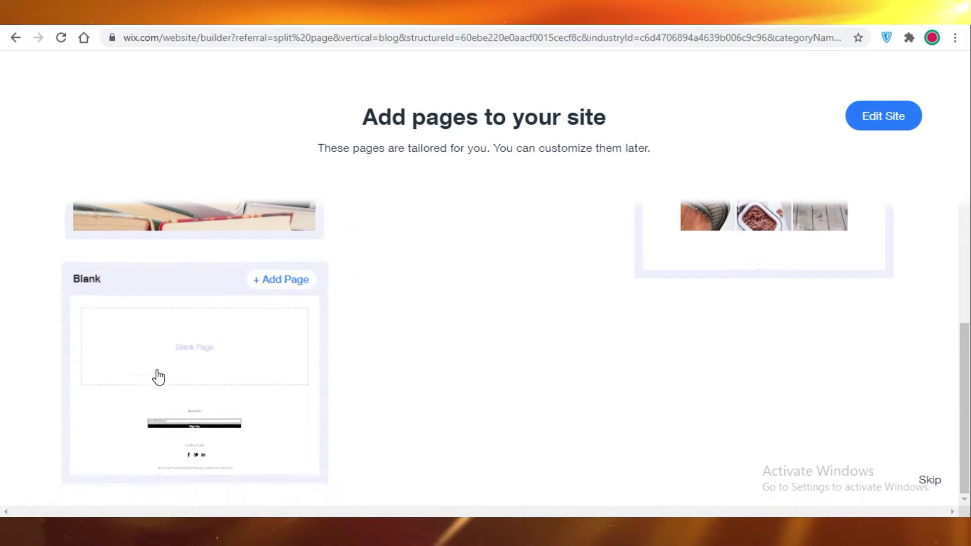
pyautogui.click(212, 407)
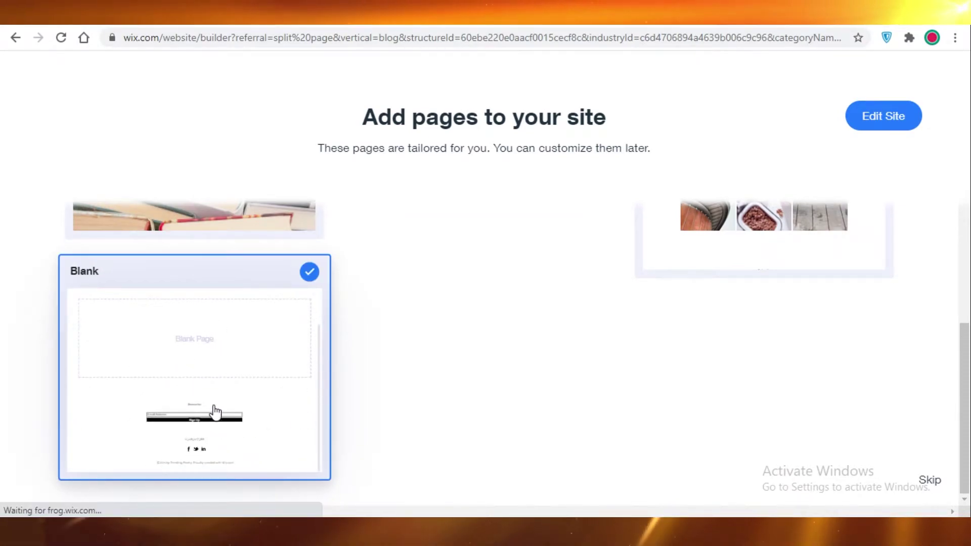
pyautogui.scroll(3, 563, 368)
pyautogui.scroll(1, 564, 367)
pyautogui.click(249, 343)
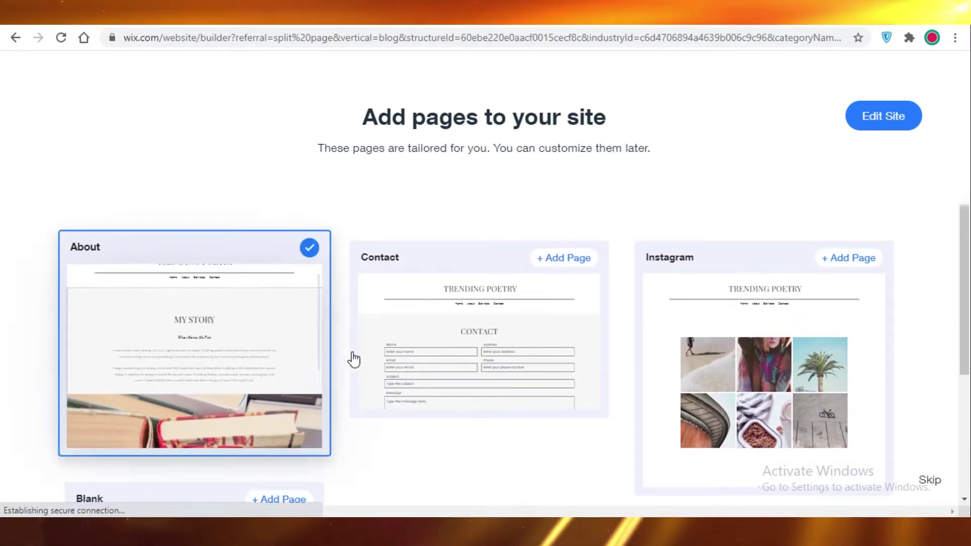
pyautogui.click(408, 371)
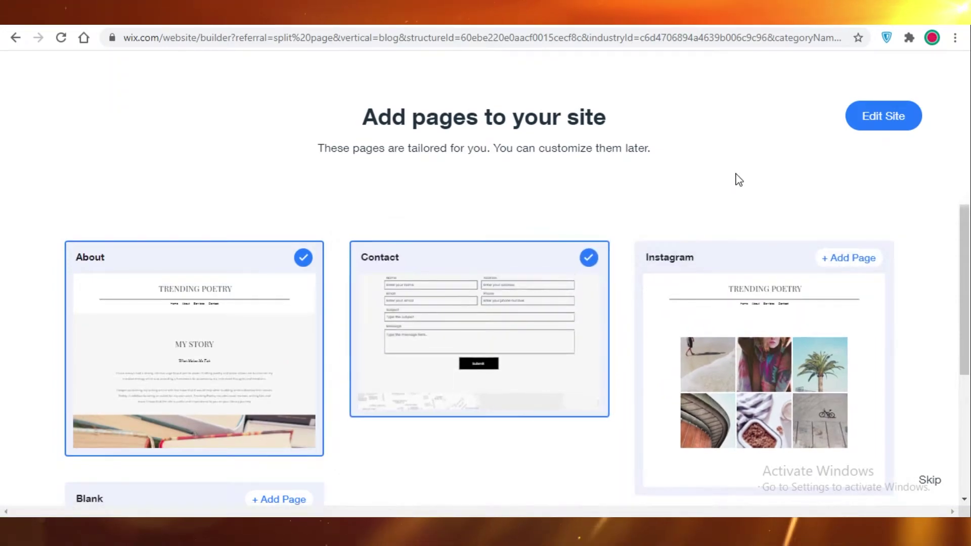
# - Open the generated Trending Poetry site in the editor
pyautogui.scroll(-4, 873, 117)
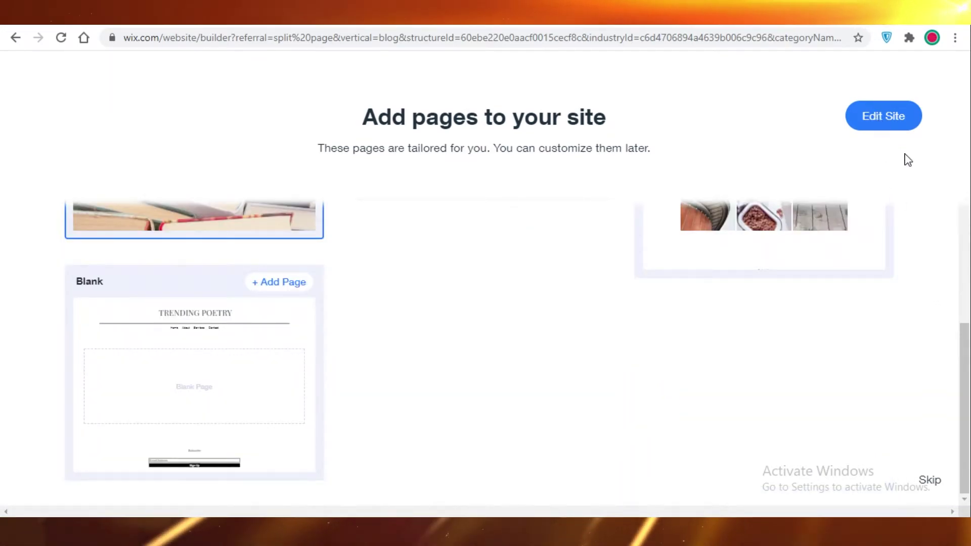
pyautogui.moveTo(965, 459); pyautogui.dragTo(967, 340)
pyautogui.click(883, 126)
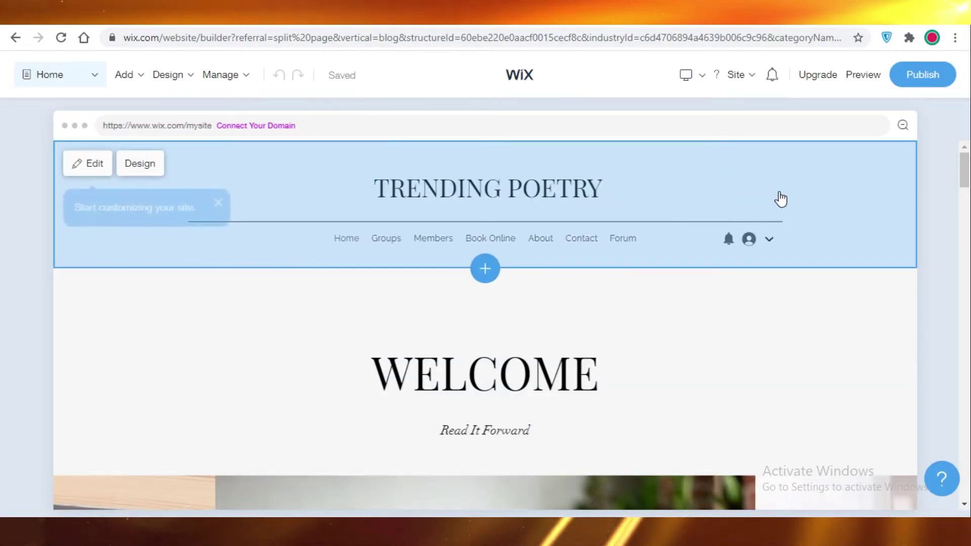
# - Scroll to the home page's blog post feed and open its Section Design layout options
pyautogui.scroll(-5, 275, 172)
pyautogui.scroll(5, 855, 305)
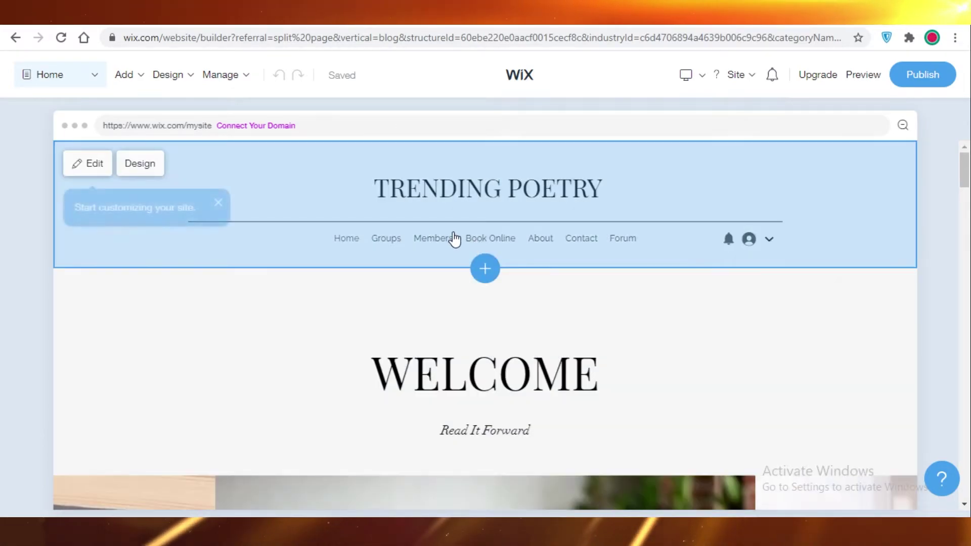
pyautogui.scroll(-3, 459, 329)
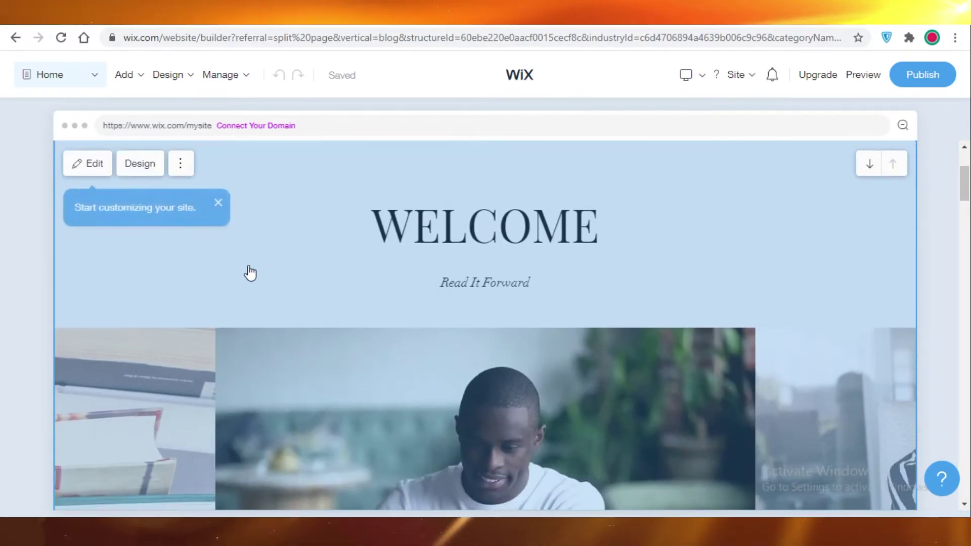
pyautogui.scroll(-10, 250, 274)
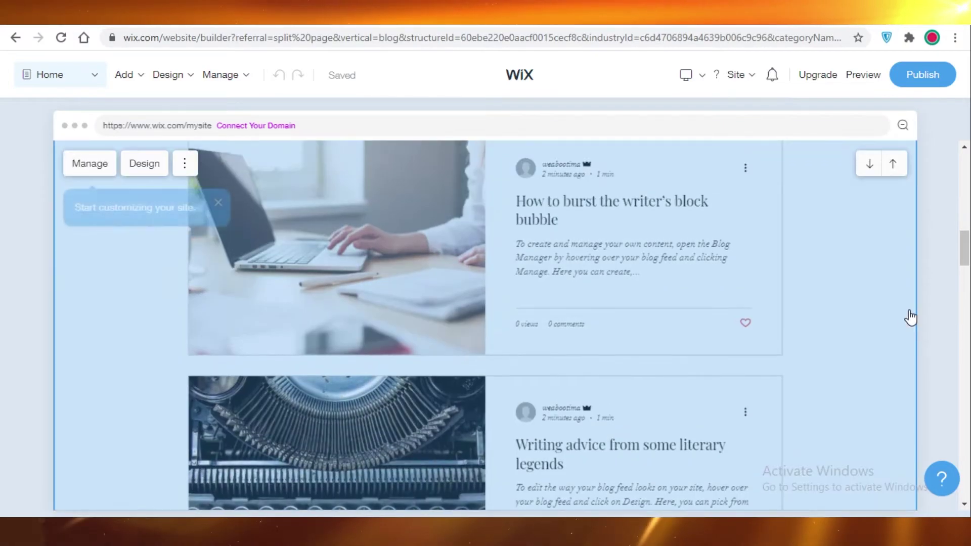
pyautogui.scroll(3, 559, 330)
pyautogui.scroll(-10, 510, 286)
pyautogui.scroll(3, 368, 277)
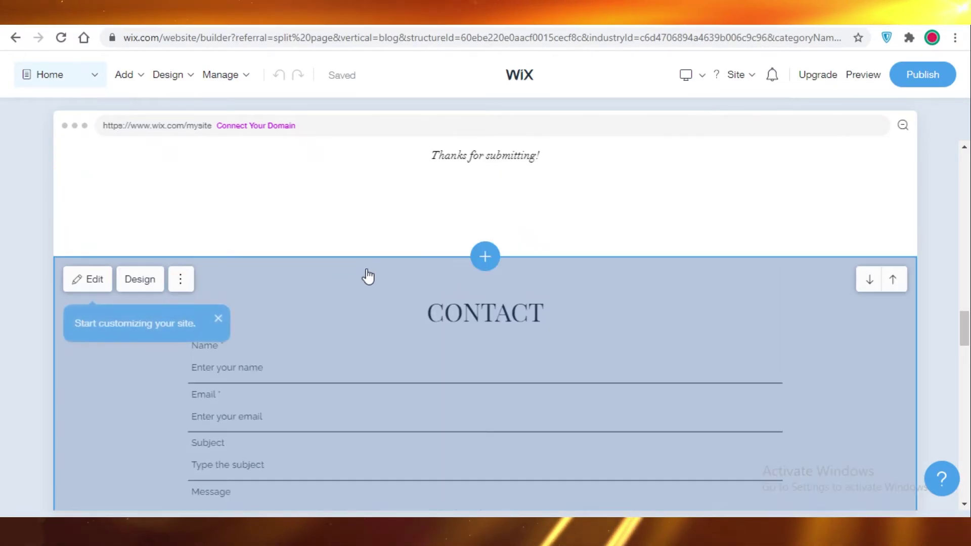
pyautogui.scroll(2, 372, 277)
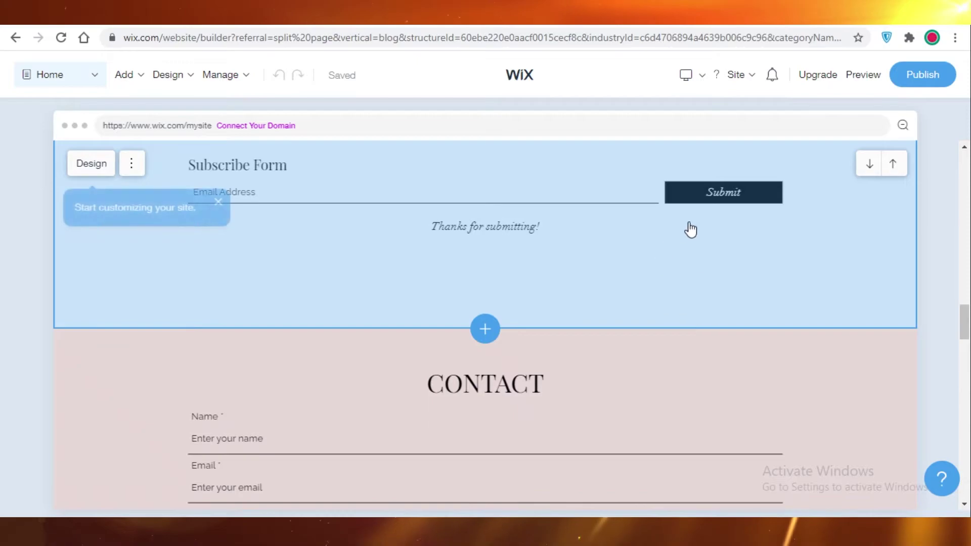
pyautogui.scroll(-5, 520, 268)
pyautogui.scroll(15, 880, 315)
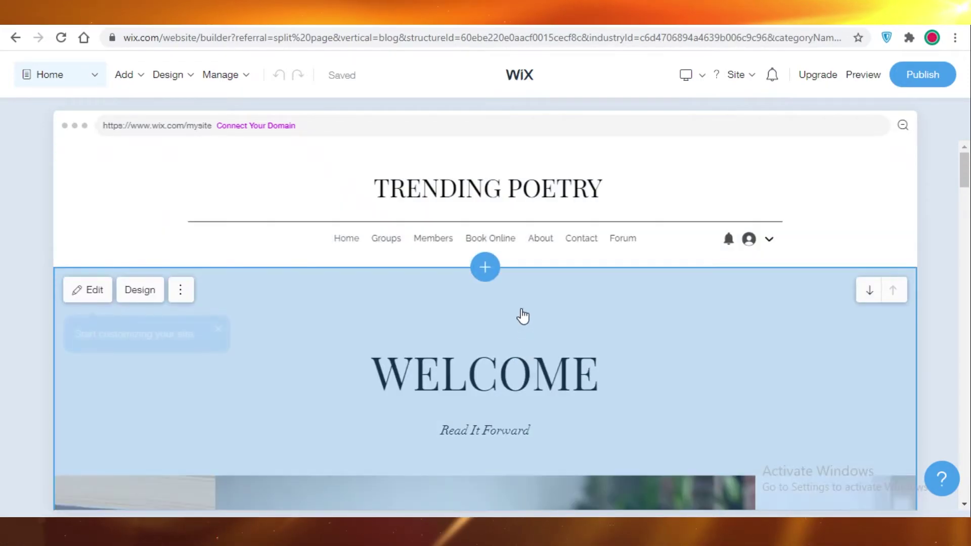
pyautogui.scroll(-2, 518, 316)
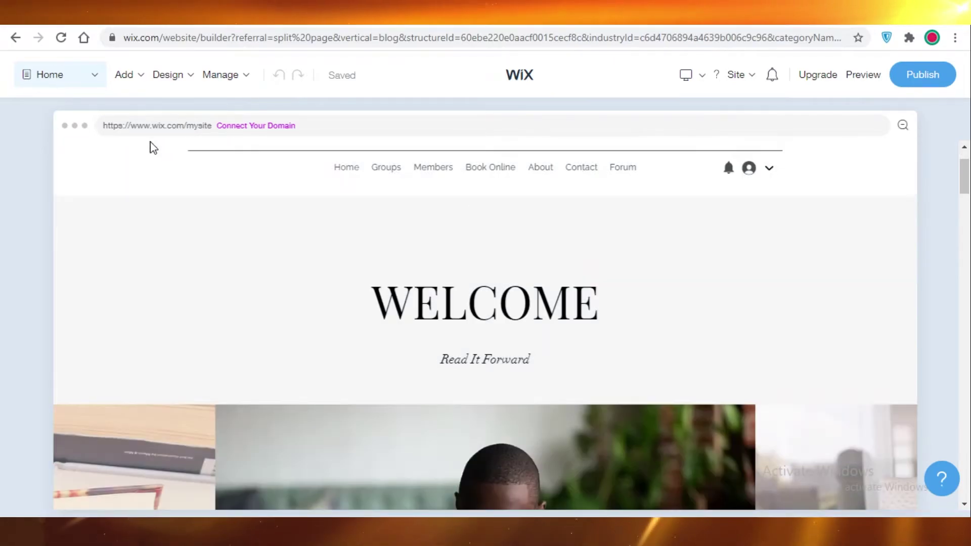
pyautogui.moveTo(150, 206)
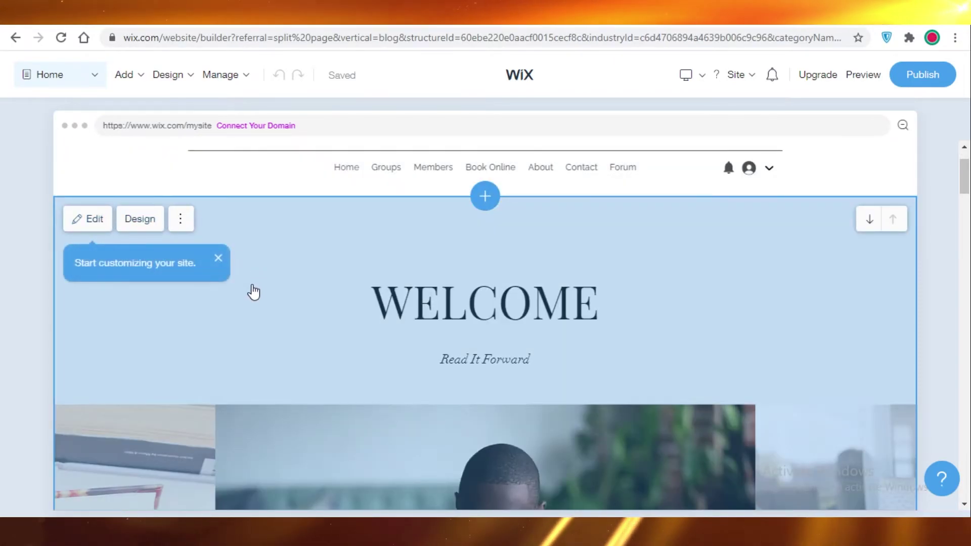
pyautogui.scroll(-10, 379, 274)
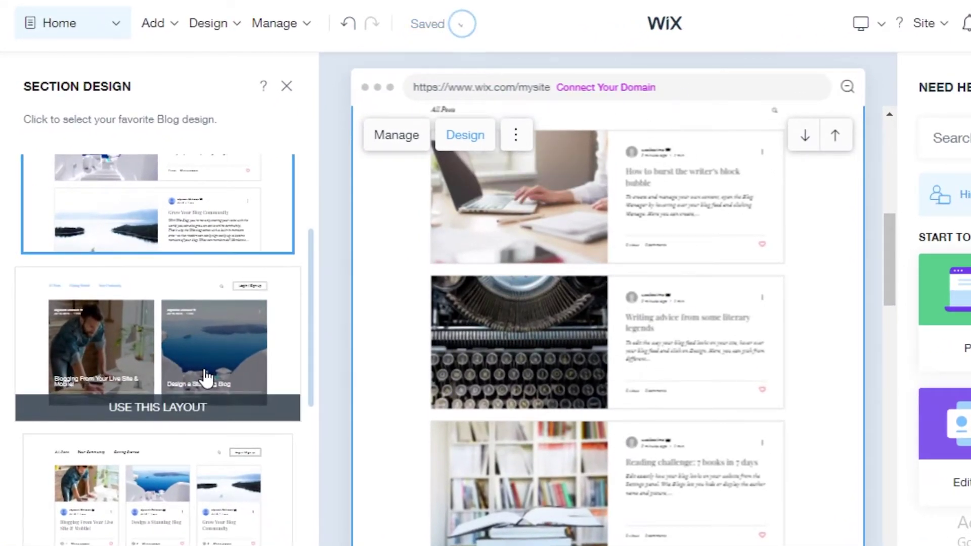
# - Switch the home page blog feed to a three-column, side-by-side post layout
pyautogui.scroll(-3, 184, 347)
pyautogui.scroll(3, 206, 282)
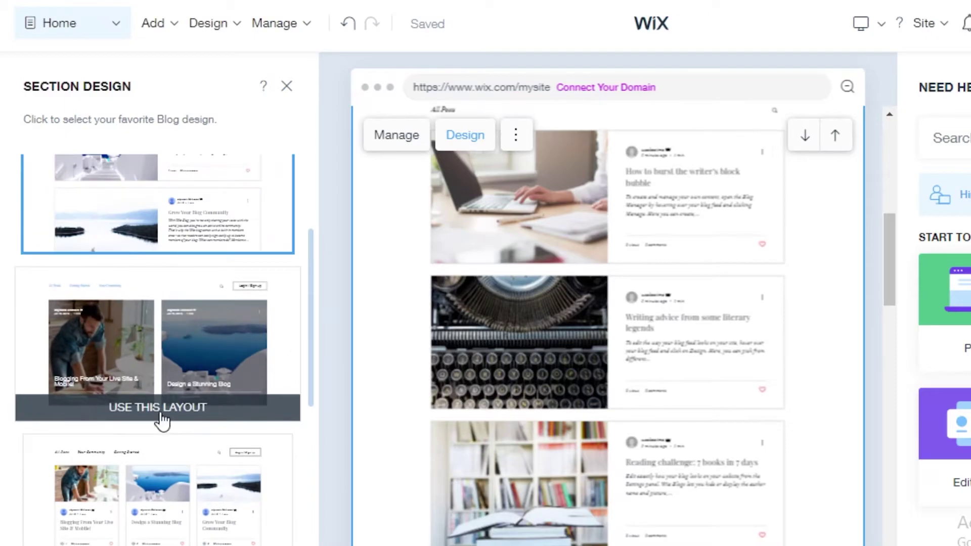
pyautogui.scroll(-5, 142, 354)
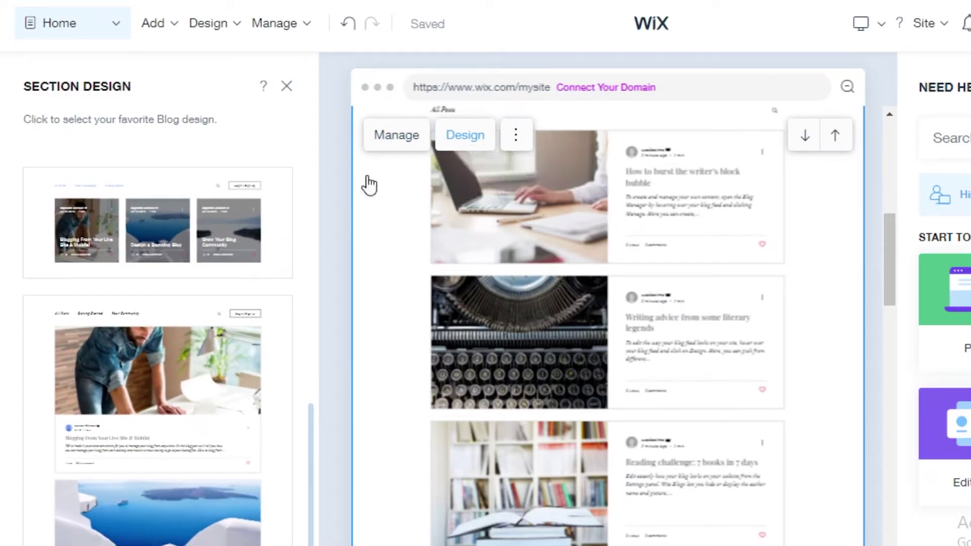
pyautogui.moveTo(233, 384)
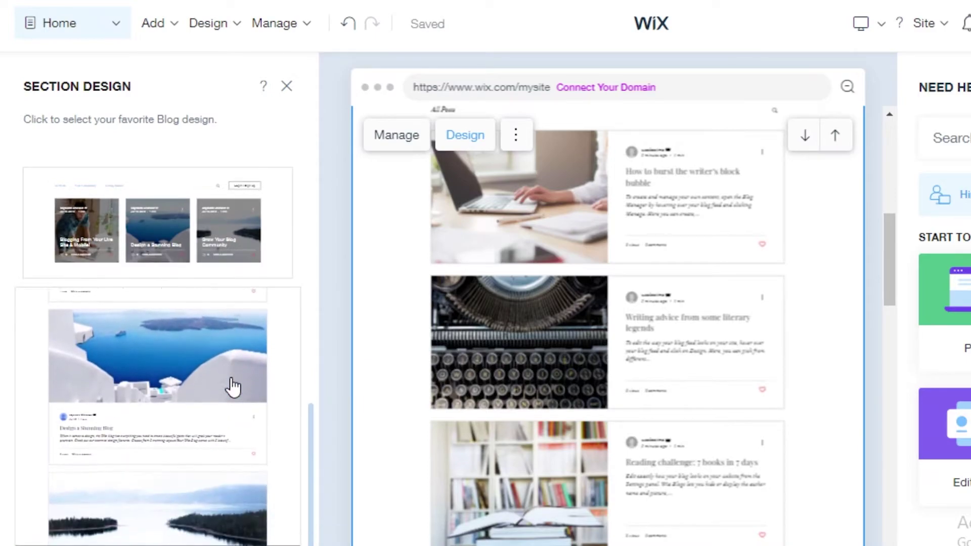
pyautogui.click(197, 444)
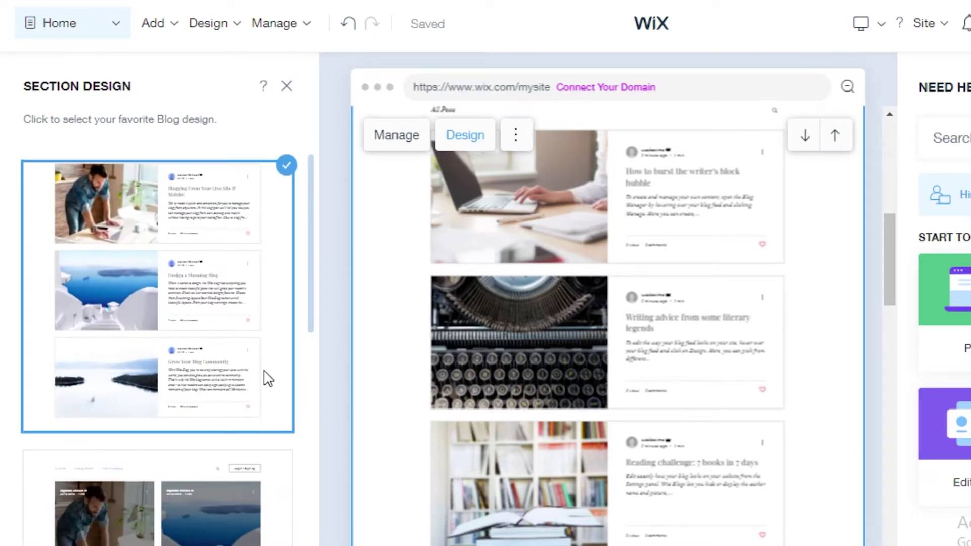
pyautogui.scroll(-4, 268, 379)
pyautogui.scroll(-2, 157, 347)
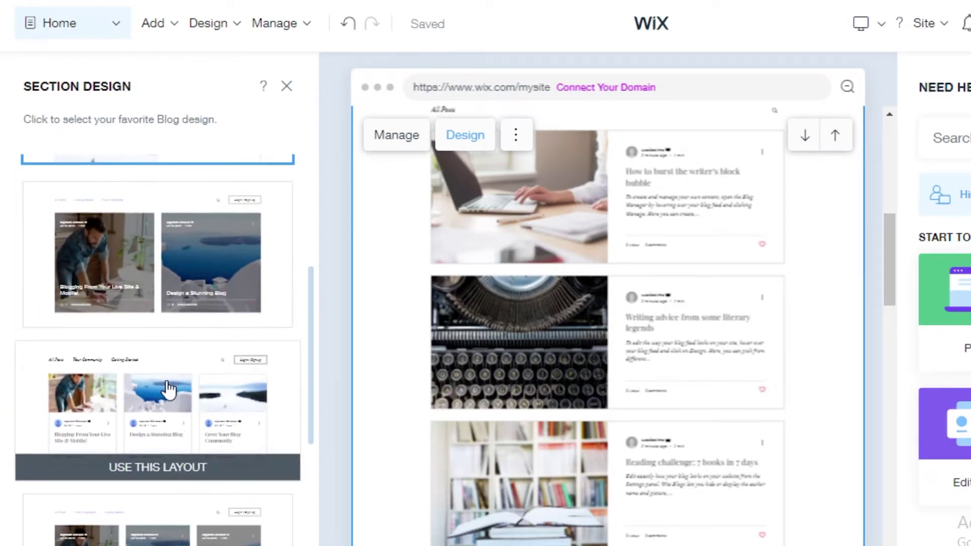
pyautogui.click(166, 458)
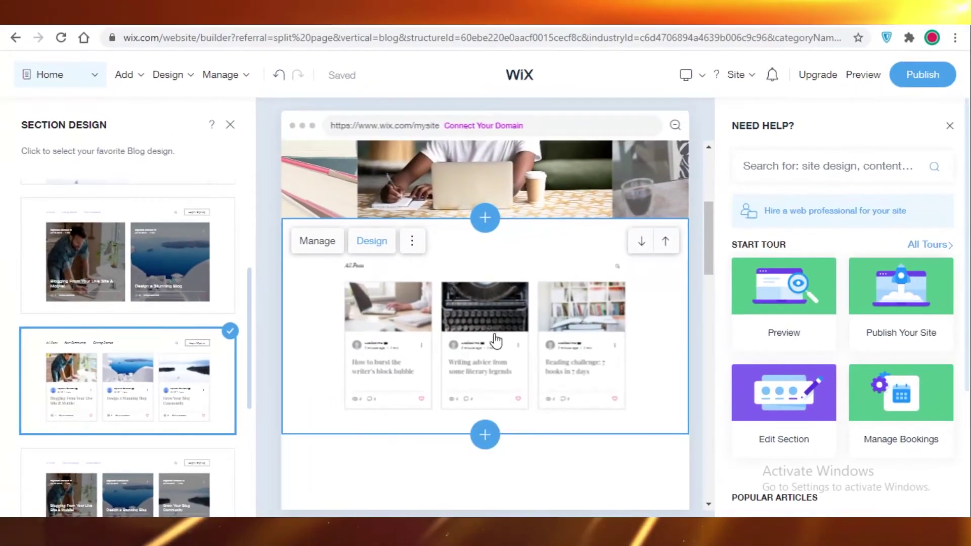
# - Close the Need Help and Section Design panels
pyautogui.scroll(-2, 514, 293)
pyautogui.scroll(3, 492, 329)
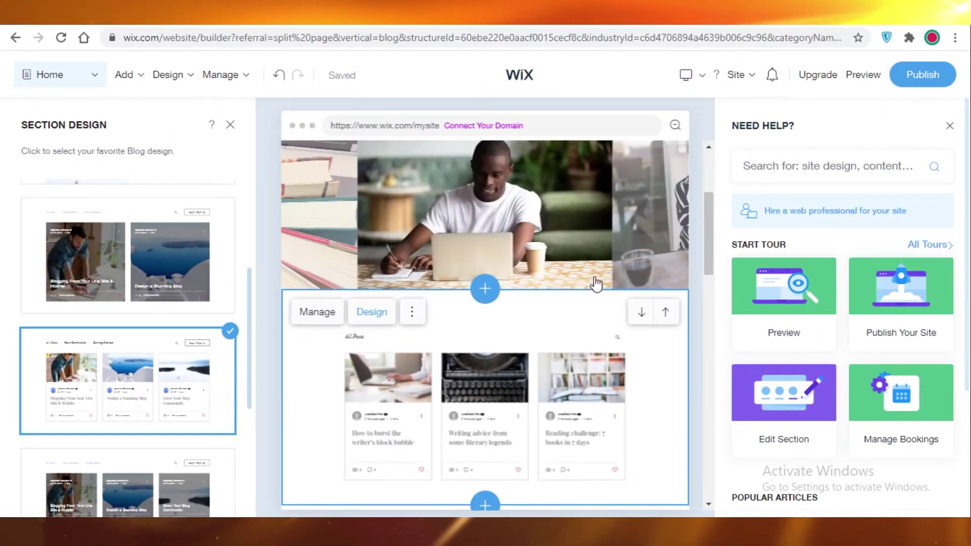
pyautogui.click(951, 126)
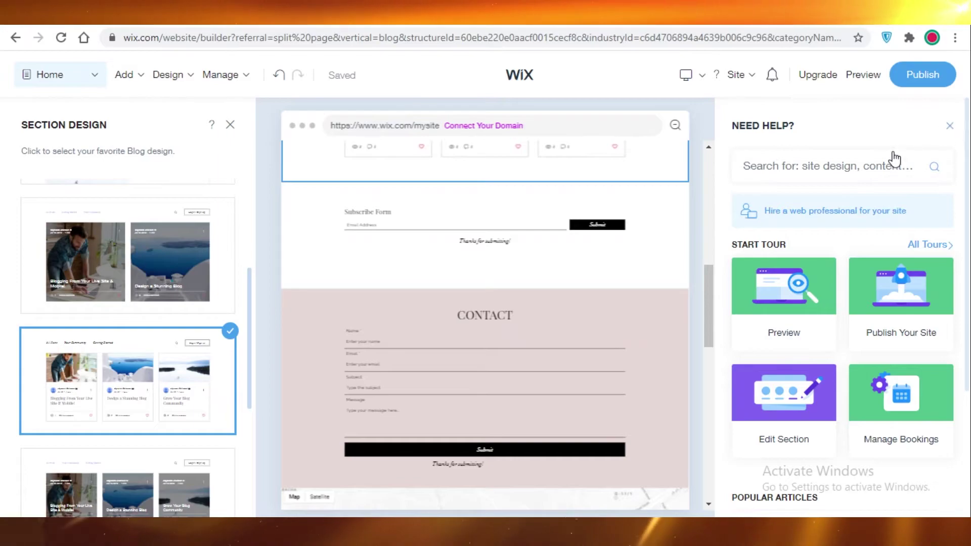
pyautogui.click(232, 124)
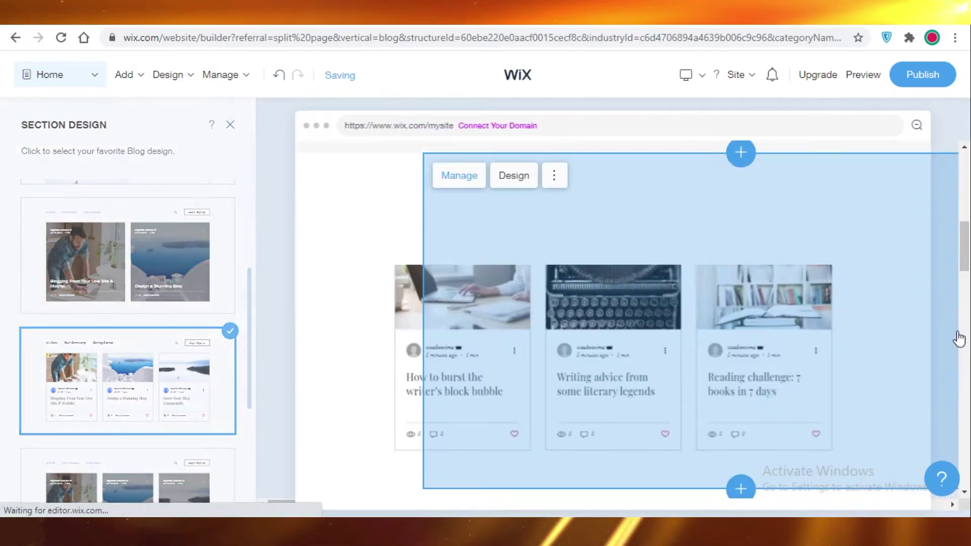
pyautogui.scroll(-5, 955, 283)
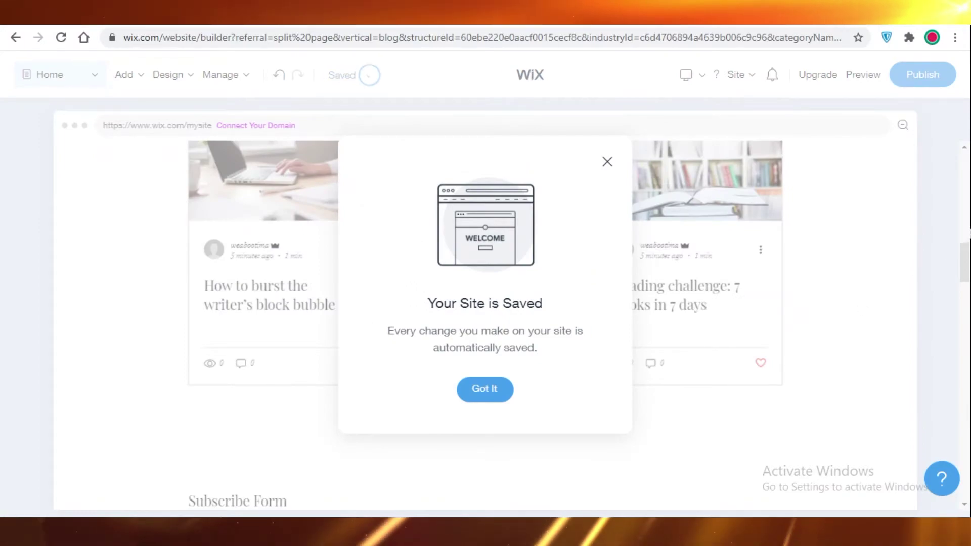
# - Dismiss the site-saved notice, browse the Add menu, and return to the page top
pyautogui.click(485, 390)
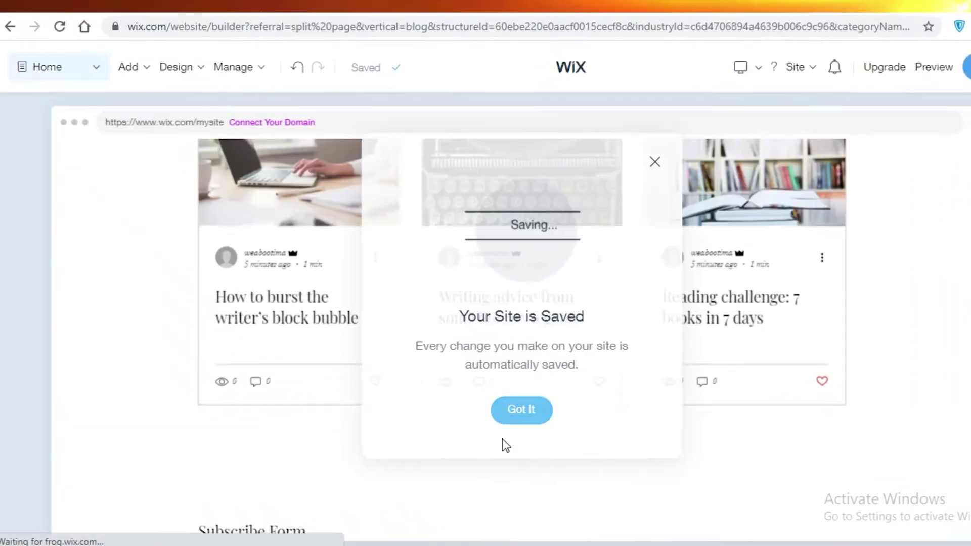
pyautogui.click(124, 74)
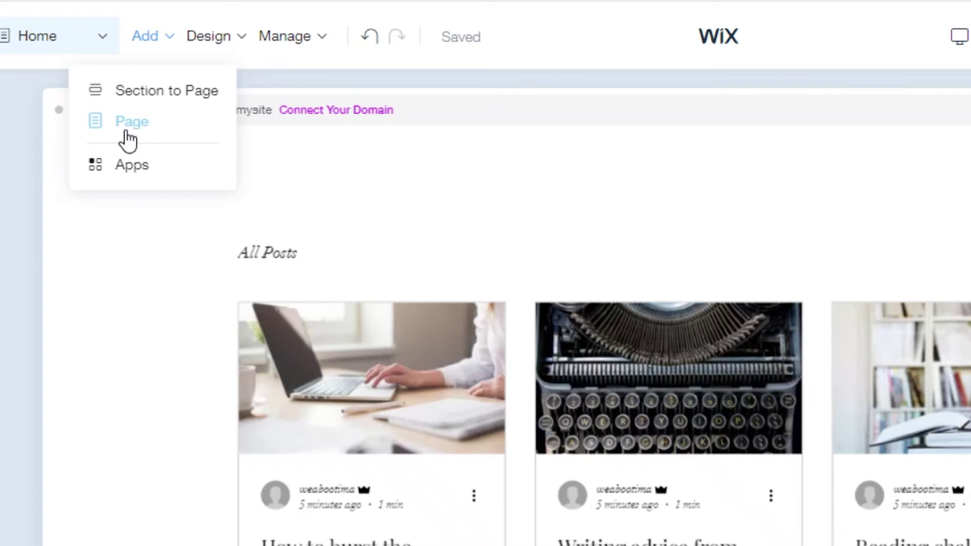
pyautogui.scroll(10, 438, 278)
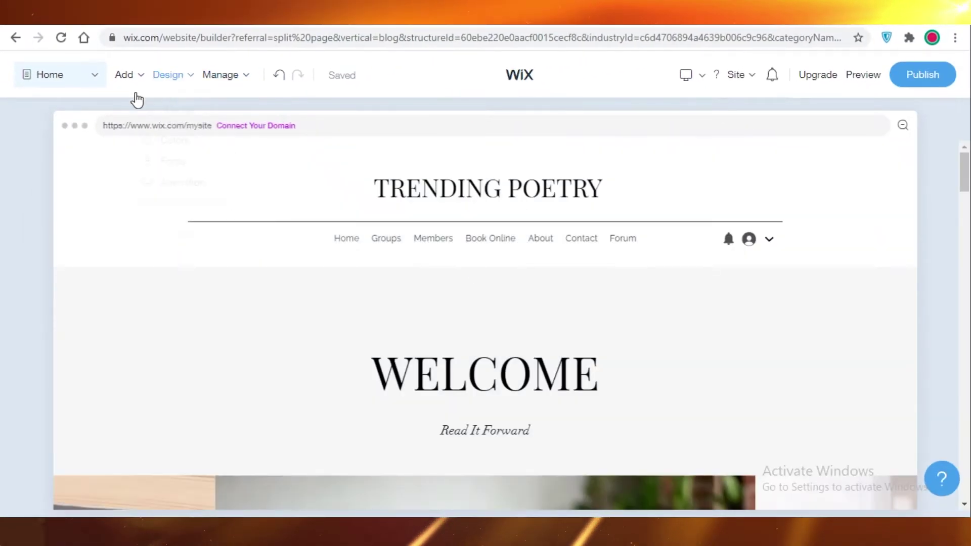
pyautogui.click(139, 60)
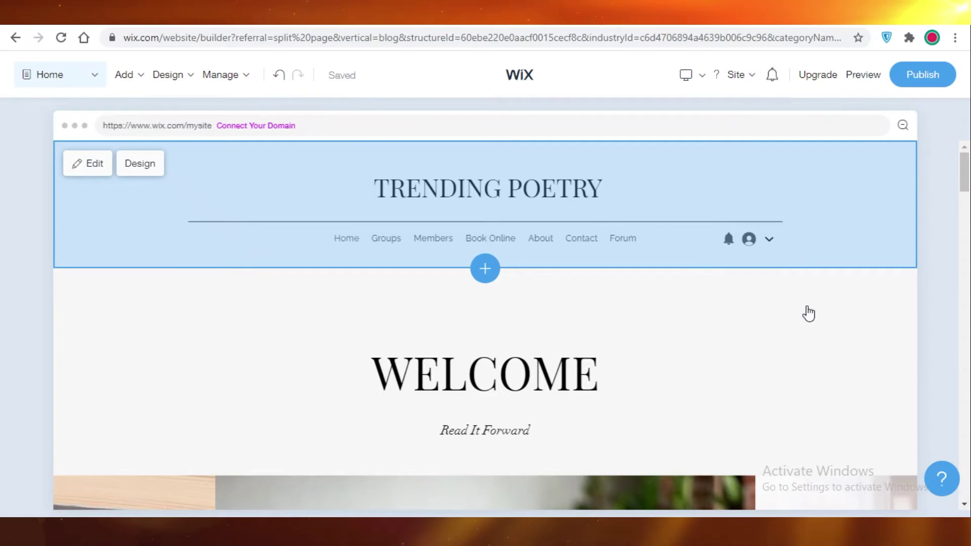
pyautogui.scroll(-5, 808, 314)
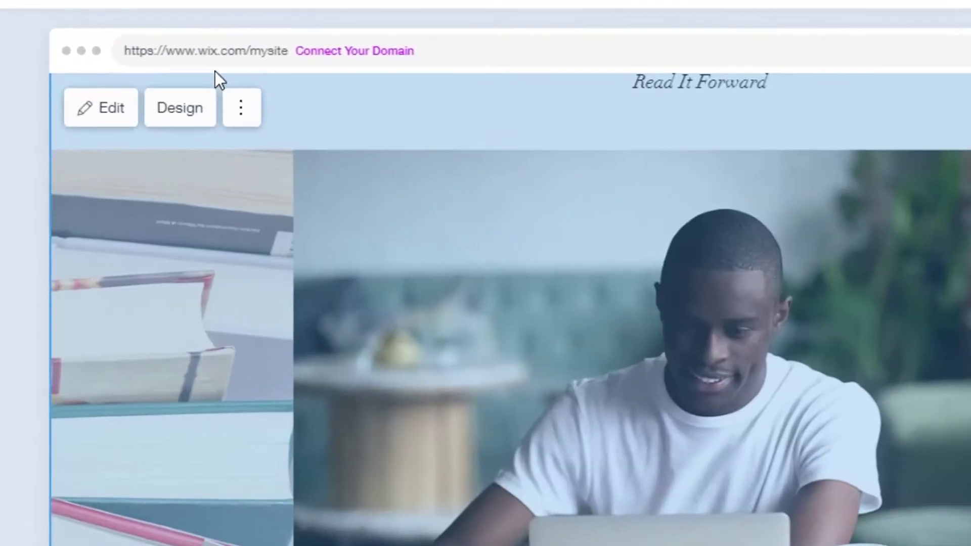
pyautogui.scroll(-10, 586, 303)
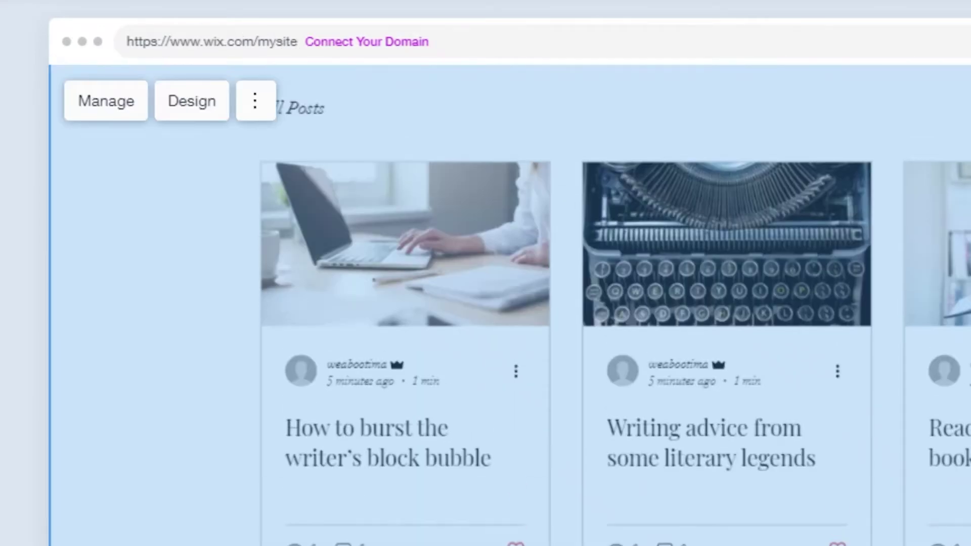
pyautogui.scroll(15, 776, 290)
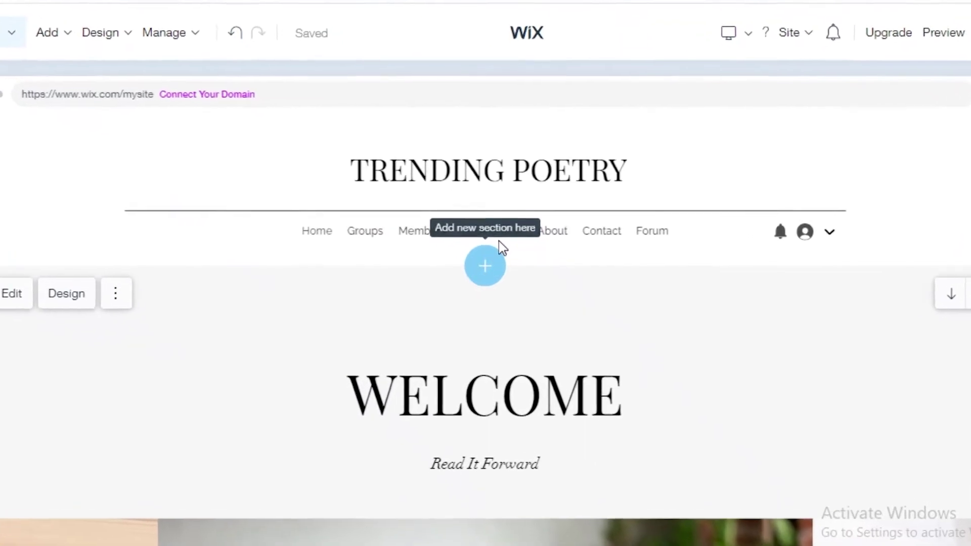
# - Insert a full-width books image section from the Image Title designs below the TRENDING POETRY header
pyautogui.click(498, 242)
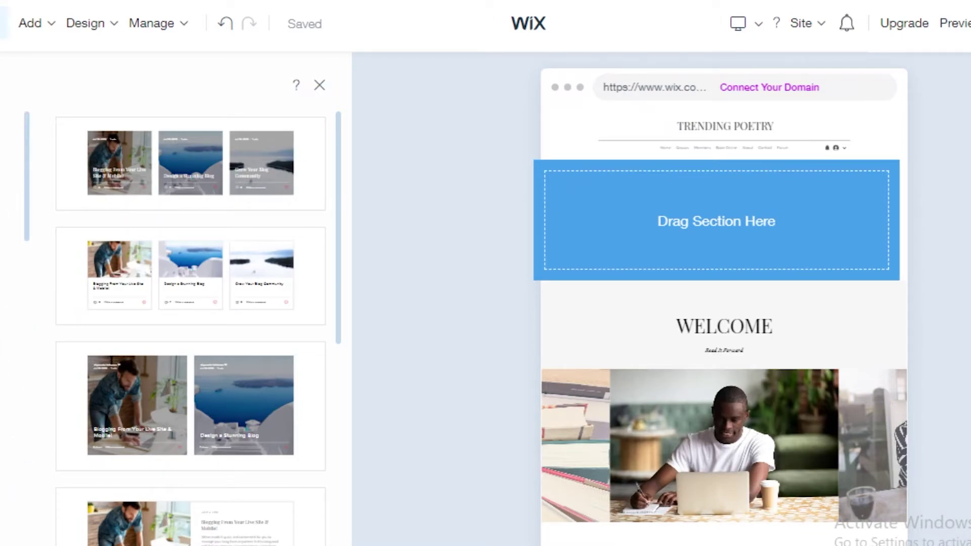
pyautogui.scroll(-5, 151, 271)
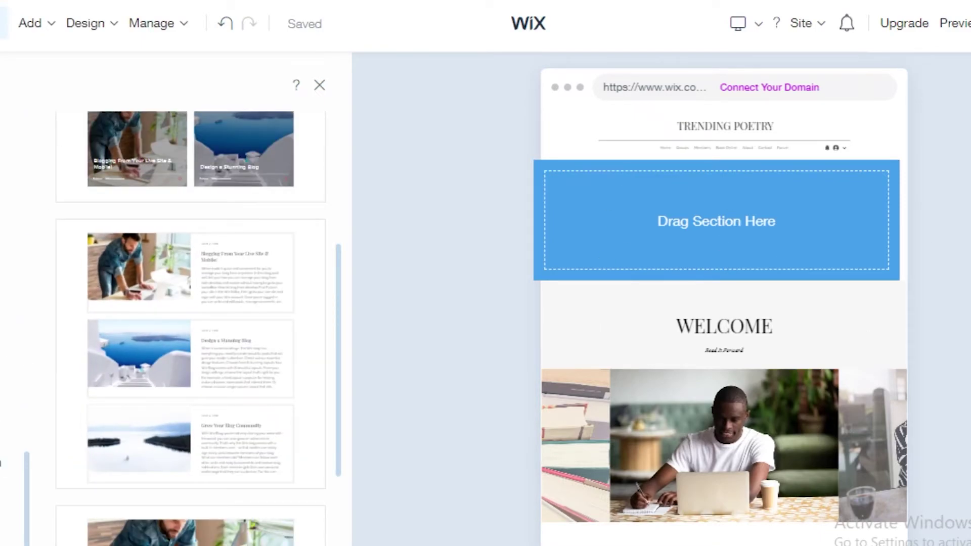
pyautogui.click(1, 463)
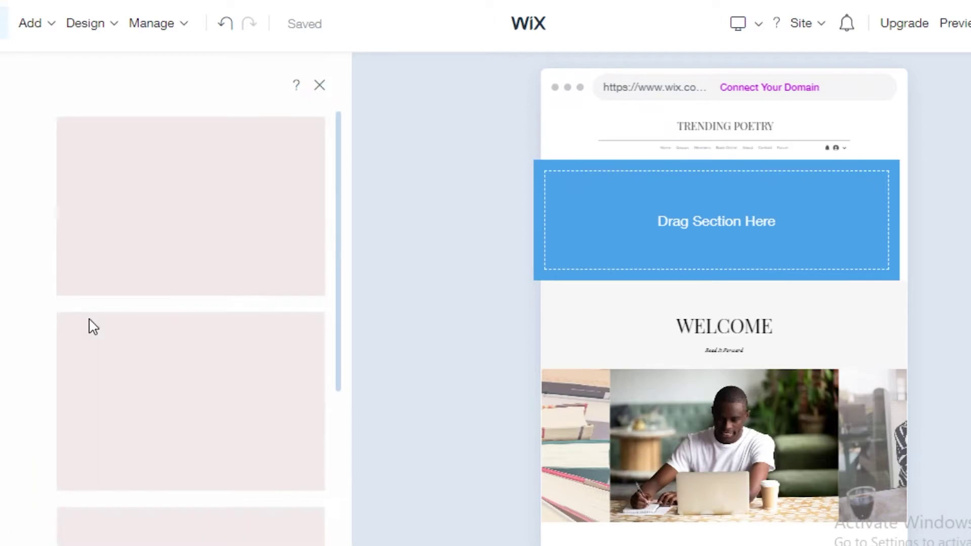
pyautogui.scroll(-5, 329, 253)
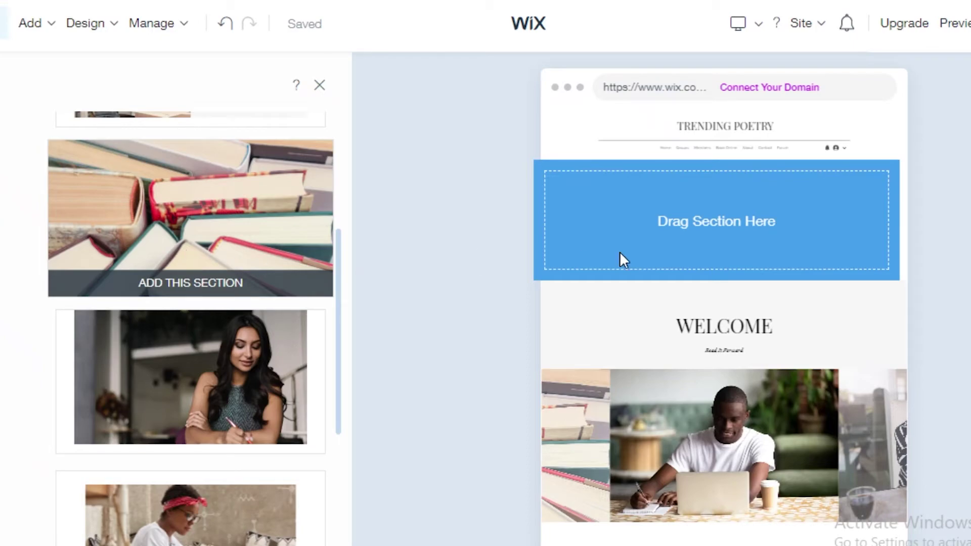
pyautogui.moveTo(620, 254); pyautogui.dragTo(711, 265)
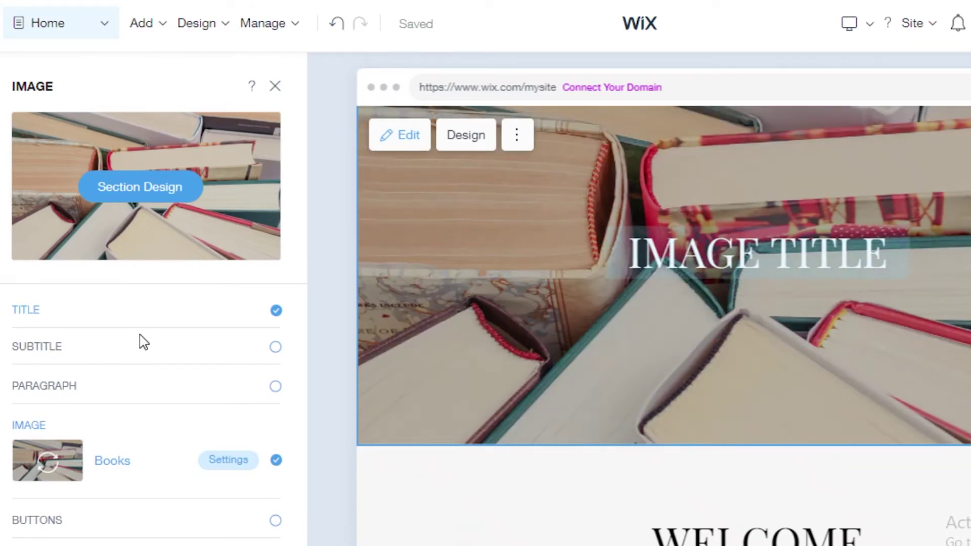
# - Change the banner title to 'SALE ON BARNS AND NOBLE ON ALL BOOKS!'
pyautogui.click(634, 304)
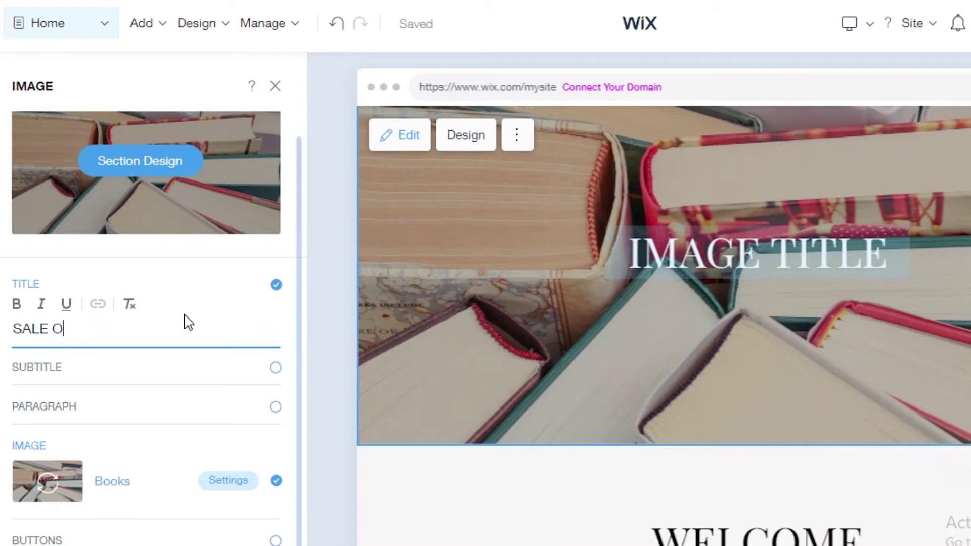
pyautogui.write('N BARNDS AND')
pyautogui.press('BackSpace')
pyautogui.press('BackSpace')
pyautogui.press('BackSpace')
pyautogui.press('BackSpace')
pyautogui.press('BackSpace')
pyautogui.press('BackSpace')
pyautogui.press('BackSpace')
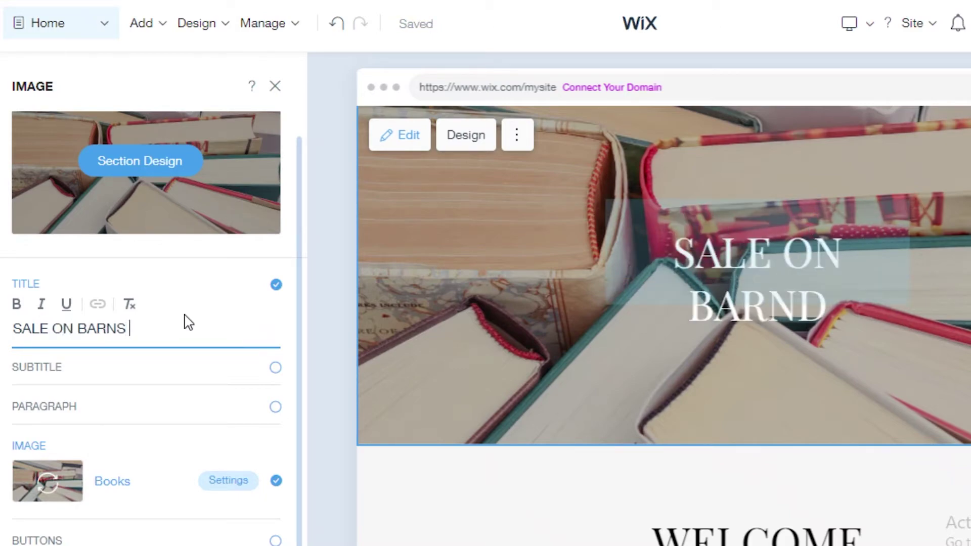
pyautogui.write('S AND NOBLE ON A')
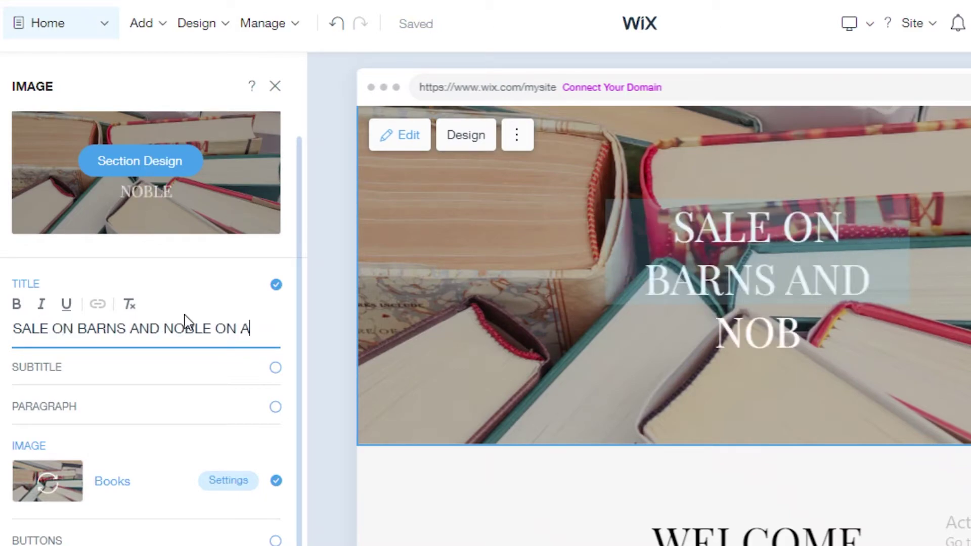
pyautogui.write('LL BOOKS!')
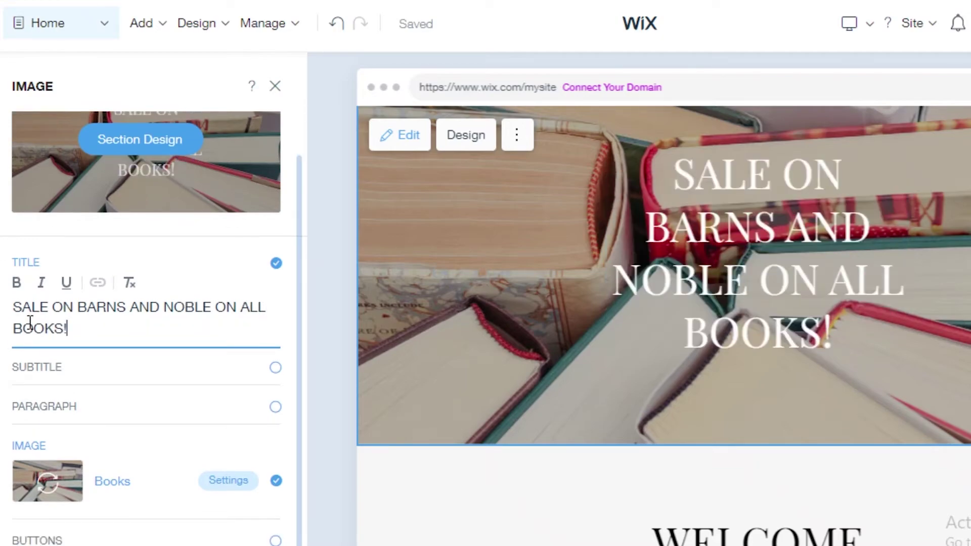
# - Add the subtitle 'grab em while its hot' and a SHOP NOW button to the banner
pyautogui.click(65, 374)
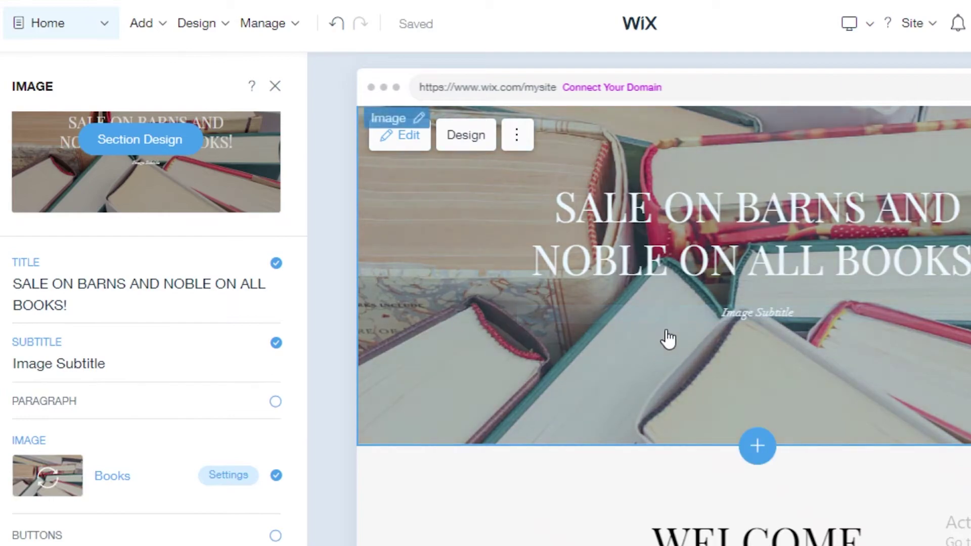
pyautogui.click(752, 319)
pyautogui.write('grab em while its hot')
pyautogui.click(276, 542)
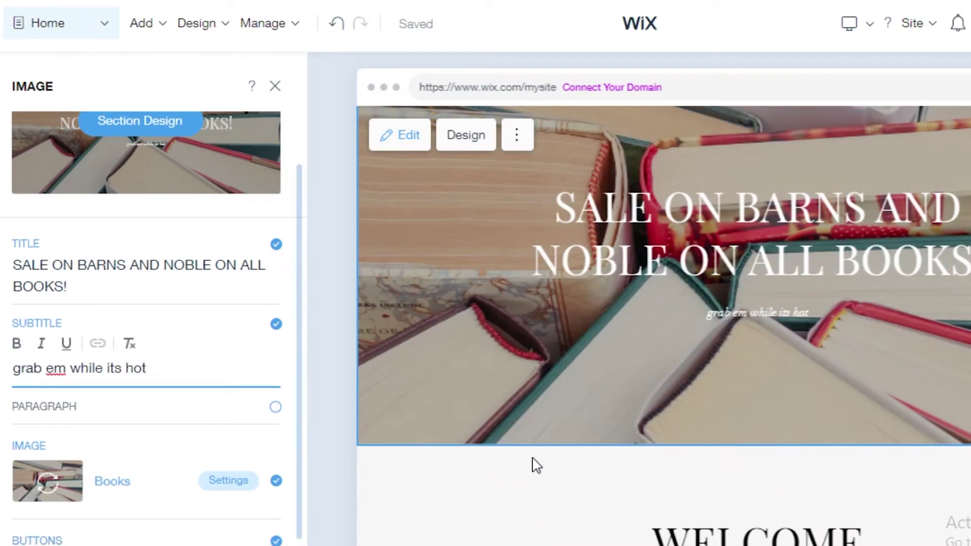
pyautogui.scroll(-2, 742, 365)
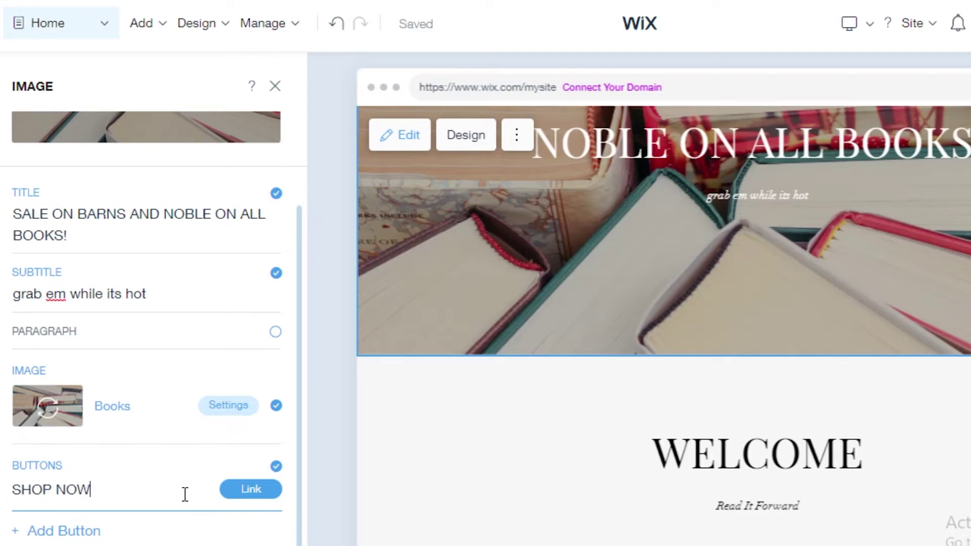
pyautogui.hotkey('ctrl', 'a')
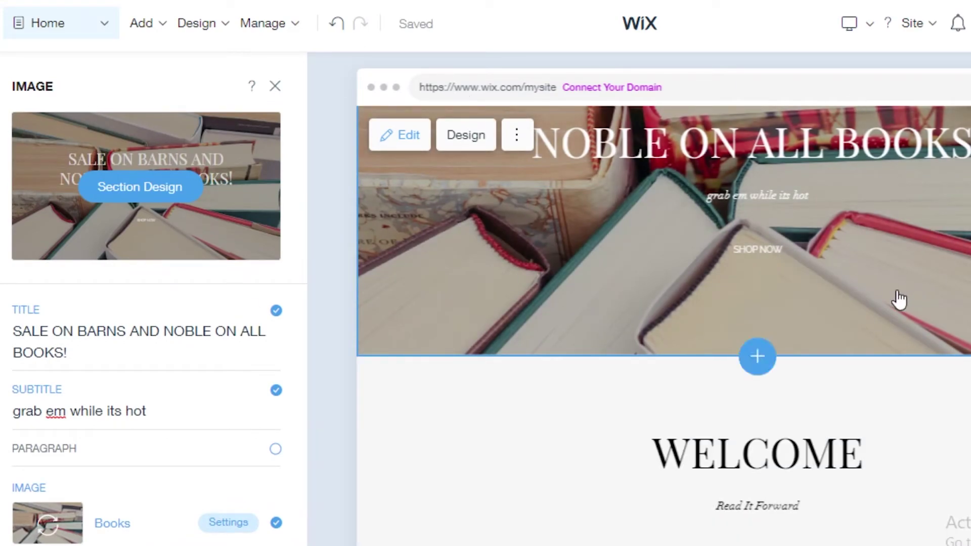
pyautogui.scroll(-2, 46, 372)
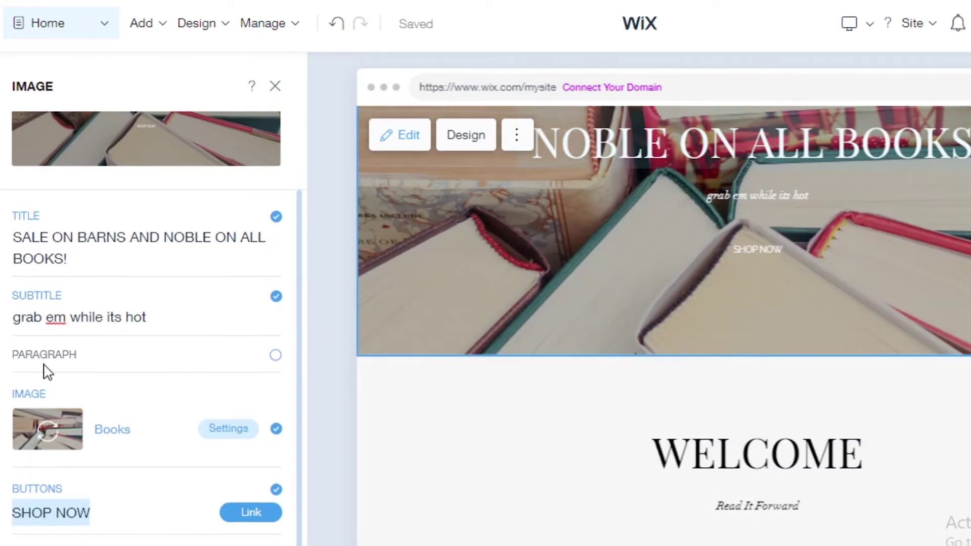
pyautogui.scroll(2, 173, 336)
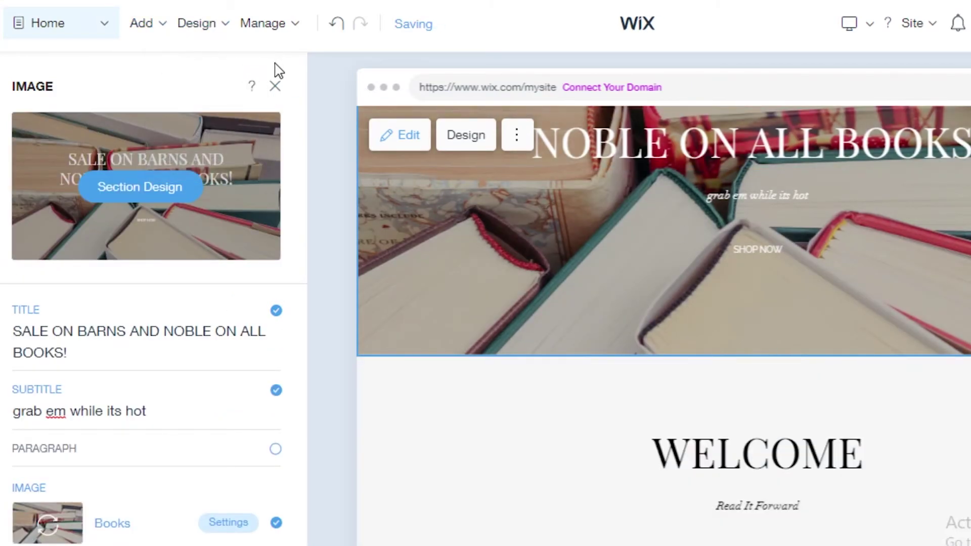
# - Close the banner settings and select the TRENDING POETRY header to review the section order
pyautogui.click(475, 189)
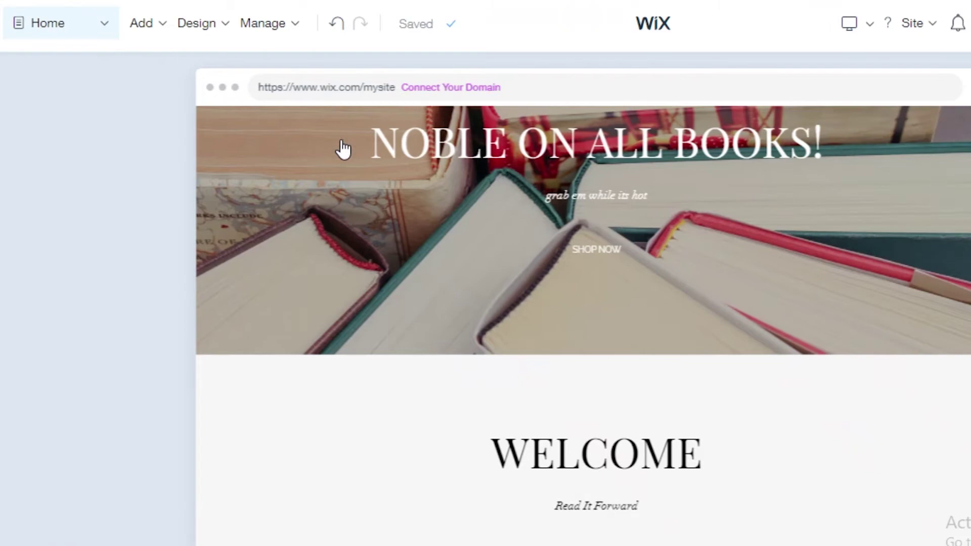
pyautogui.scroll(5, 511, 325)
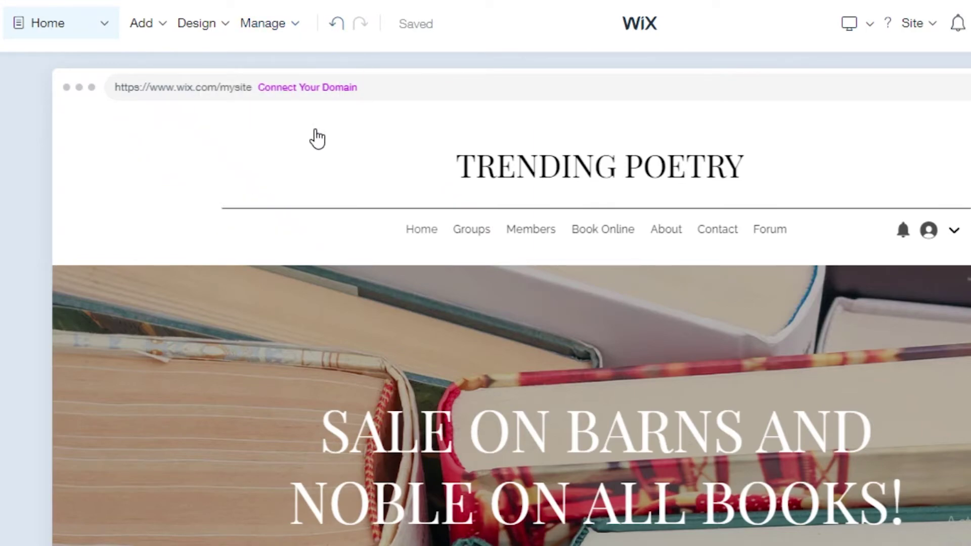
pyautogui.click(318, 138)
pyautogui.scroll(-5, 324, 281)
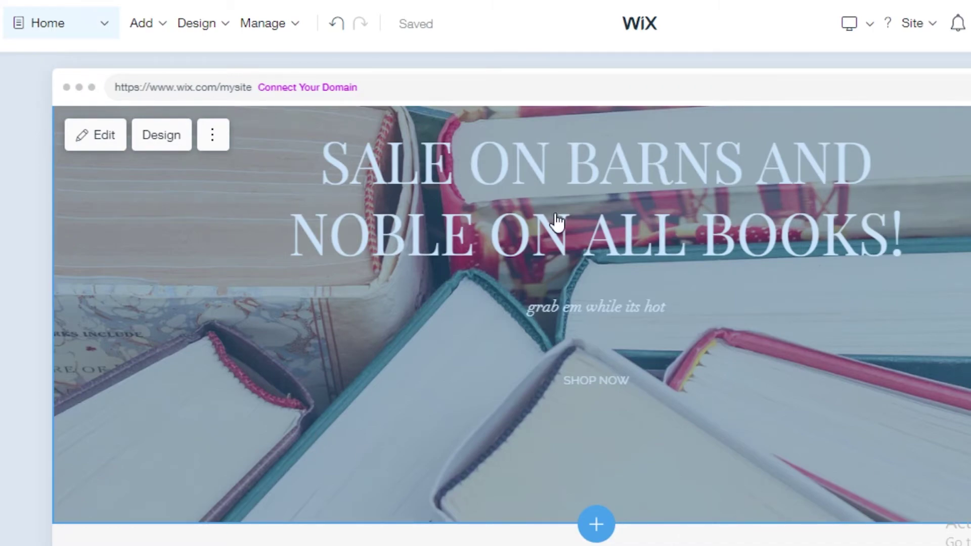
pyautogui.scroll(5, 512, 324)
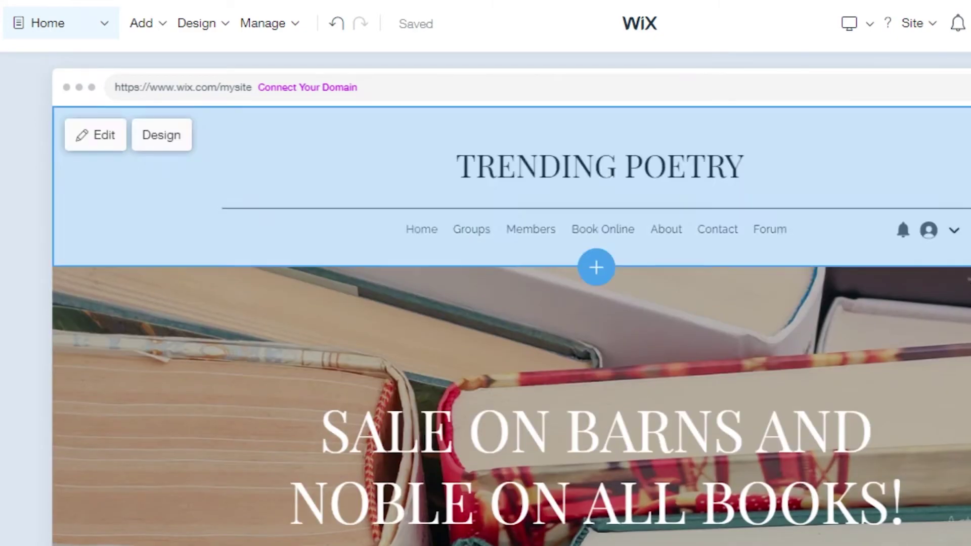
pyautogui.scroll(-3, 512, 324)
pyautogui.scroll(3, 807, 429)
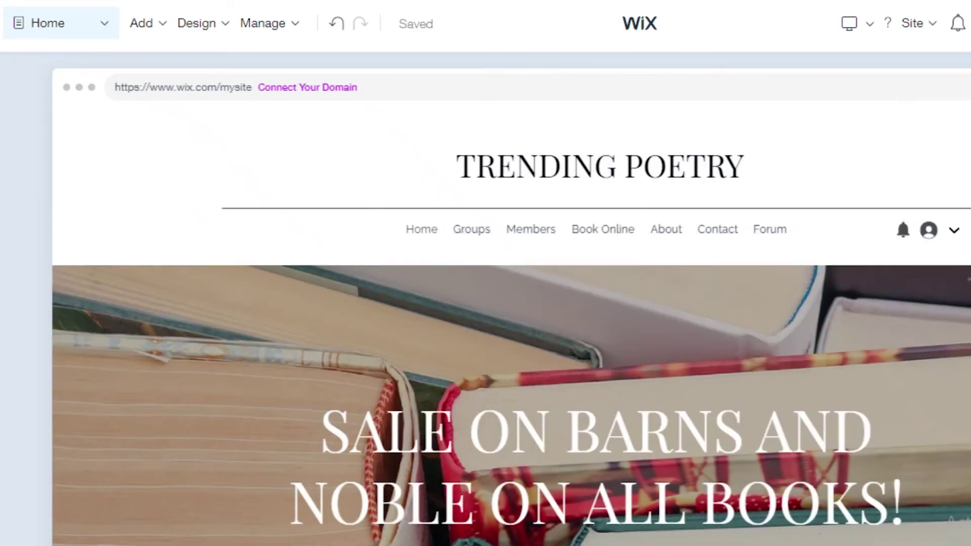
pyautogui.scroll(-2, 806, 429)
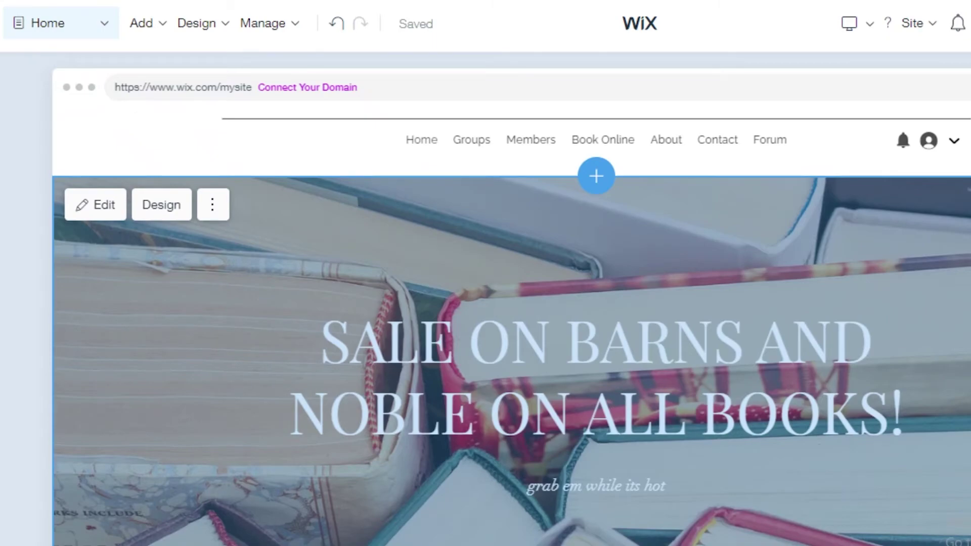
pyautogui.scroll(-5, 678, 264)
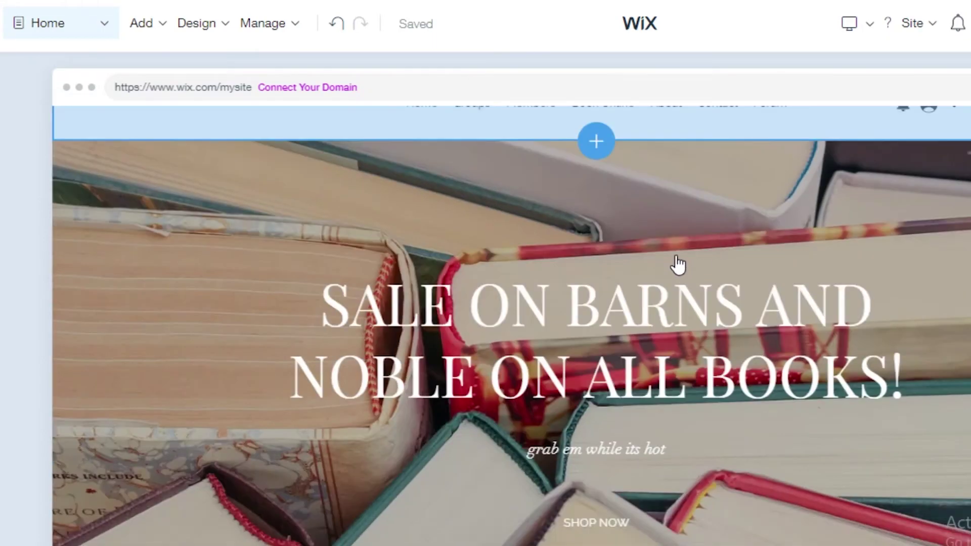
pyautogui.scroll(5, 678, 264)
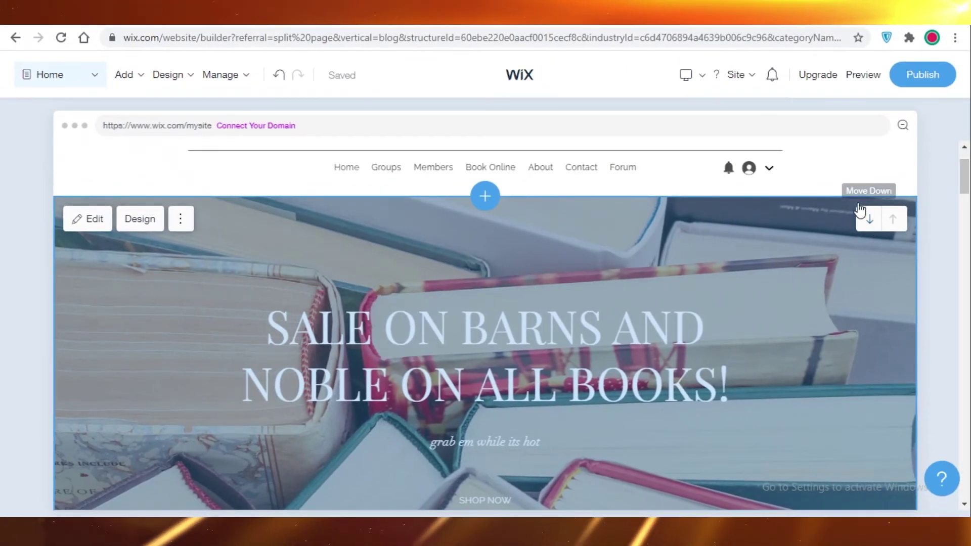
# - Move the Barnes and Noble sale banner below the WELCOME section
pyautogui.click(870, 220)
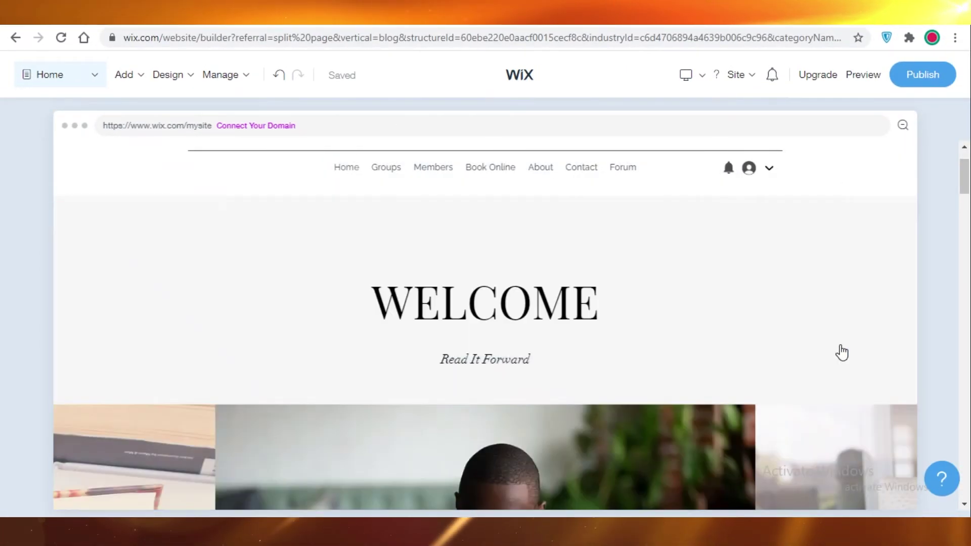
pyautogui.scroll(-10, 936, 229)
pyautogui.scroll(3, 304, 202)
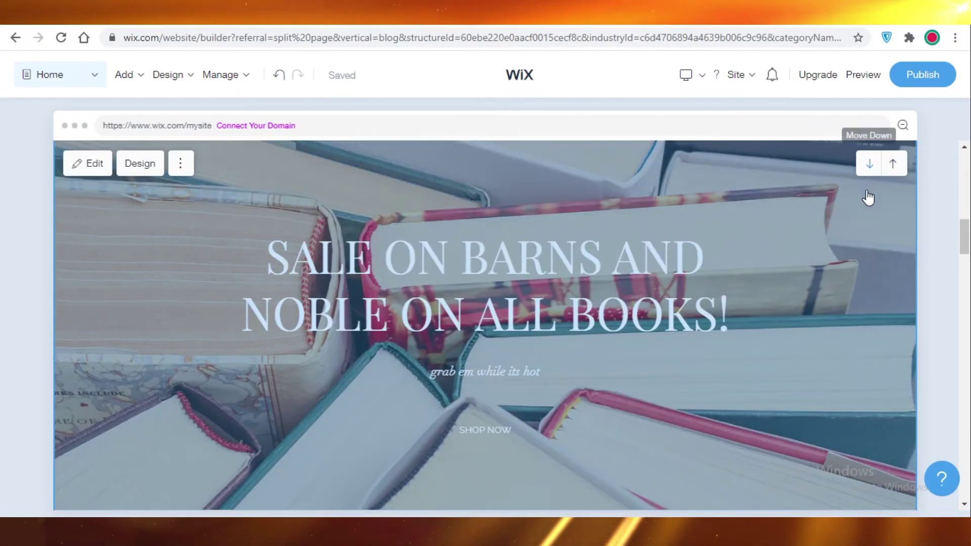
pyautogui.scroll(-10, 596, 347)
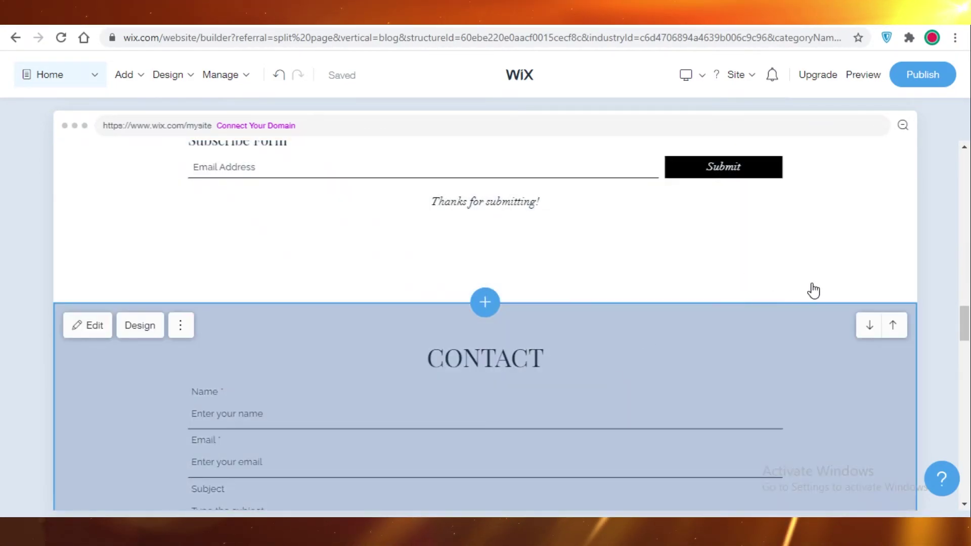
pyautogui.scroll(5, 789, 323)
pyautogui.scroll(-5, 615, 307)
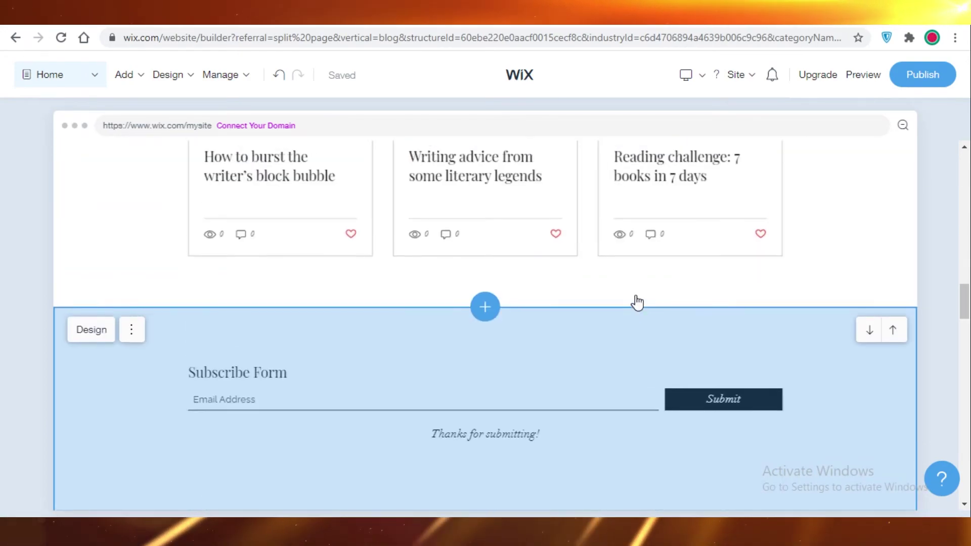
pyautogui.scroll(3, 414, 293)
pyautogui.scroll(-5, 473, 314)
# - Move the Subscribe Form section above the All Posts blog section
pyautogui.click(868, 241)
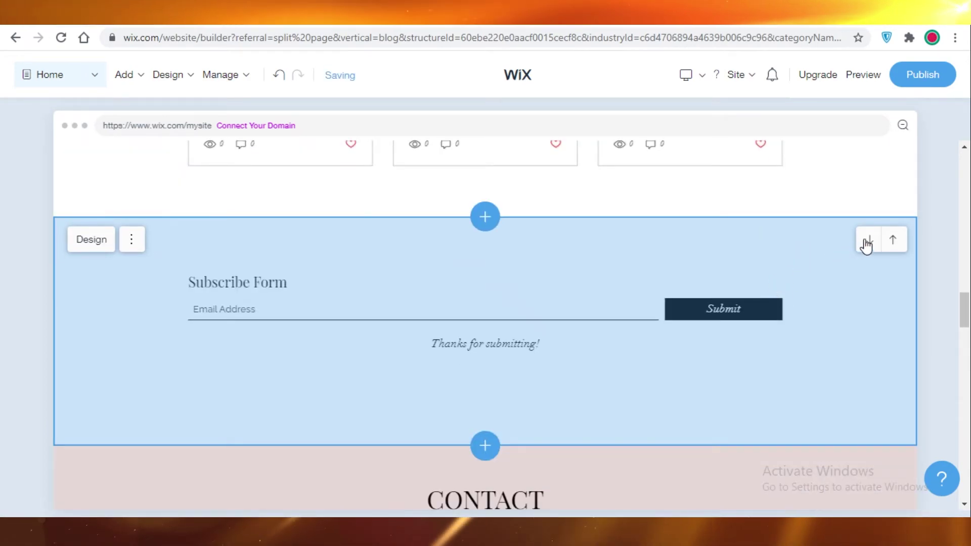
pyautogui.click(891, 243)
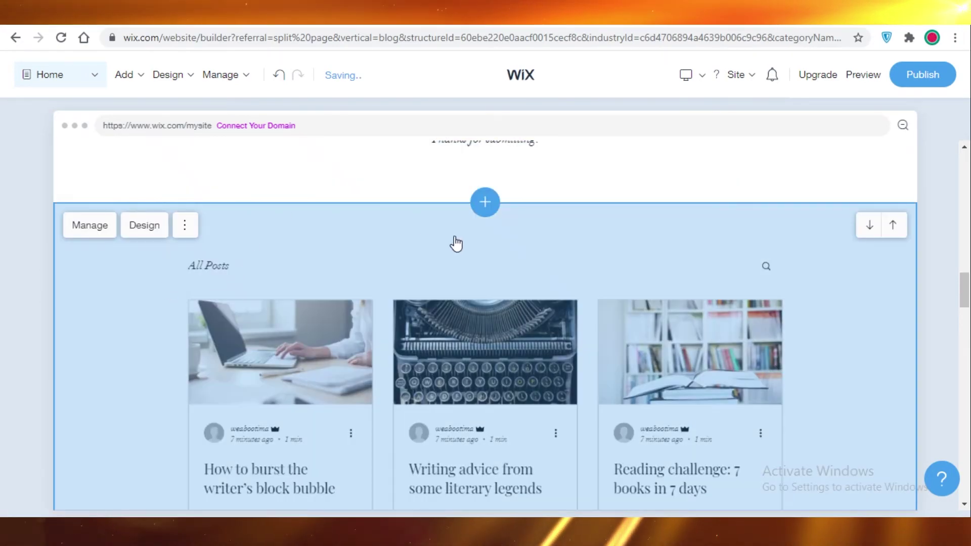
pyautogui.scroll(-2, 354, 304)
pyautogui.scroll(6, 537, 298)
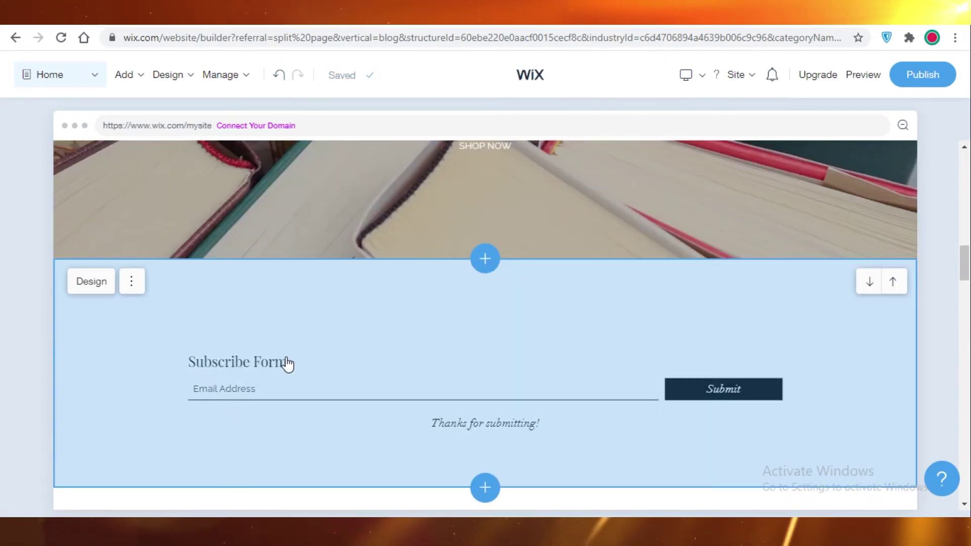
pyautogui.scroll(10, 913, 309)
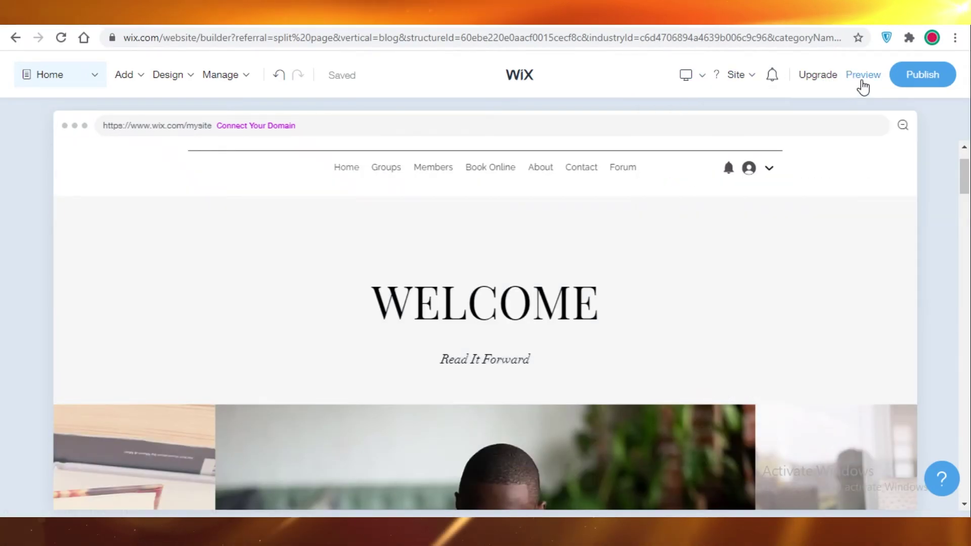
# - Preview the Trending Poetry site on desktop and show the desktop/mobile view options
pyautogui.click(863, 75)
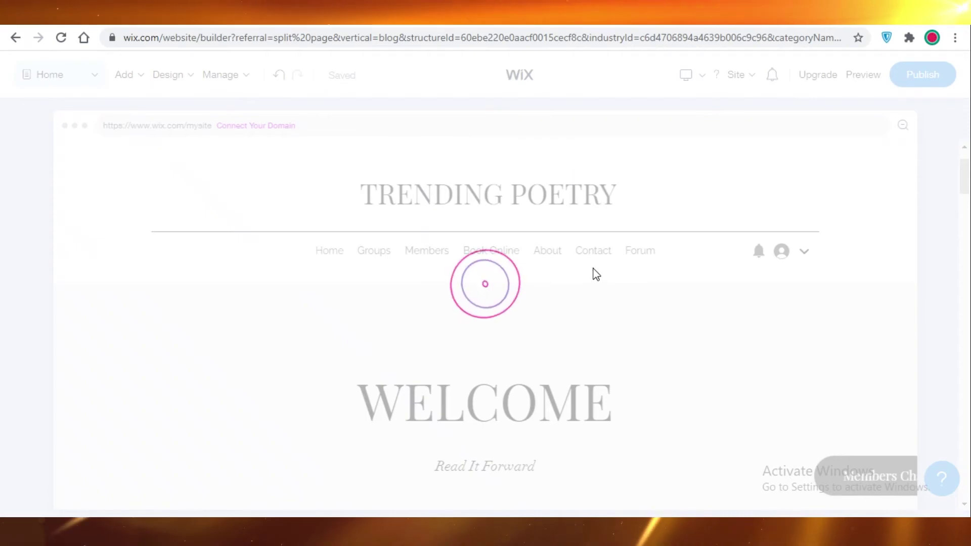
pyautogui.scroll(-5, 715, 390)
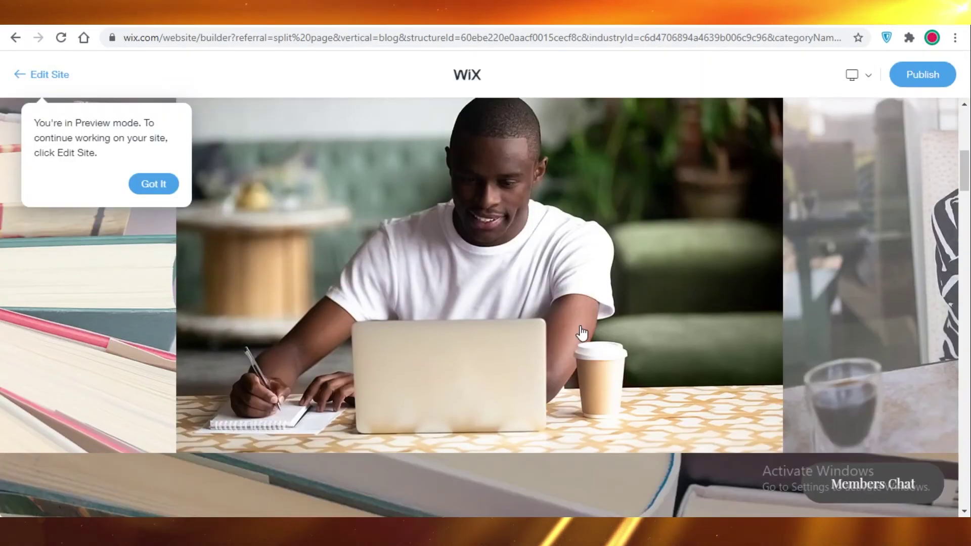
pyautogui.scroll(5, 574, 304)
pyautogui.scroll(-5, 613, 245)
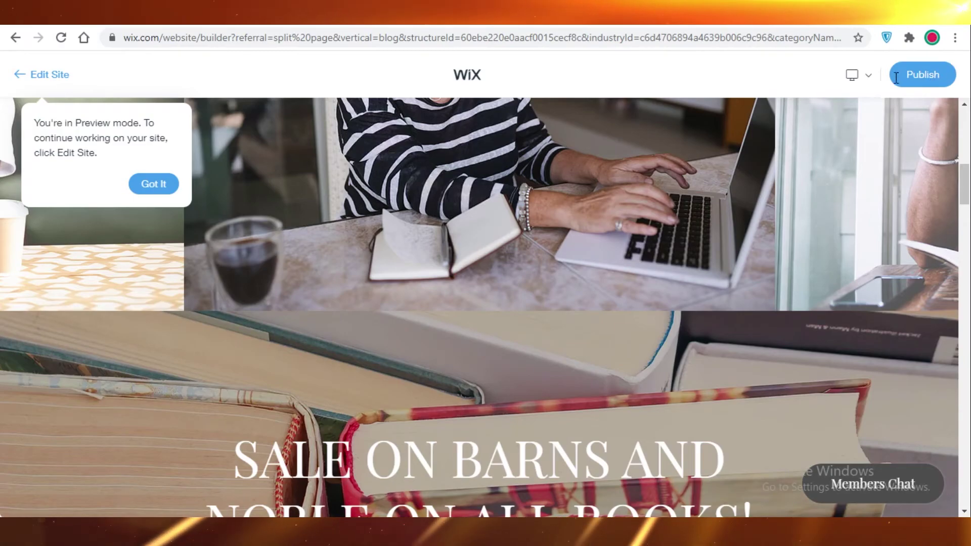
pyautogui.scroll(-5, 876, 131)
pyautogui.click(862, 80)
pyautogui.scroll(10, 861, 91)
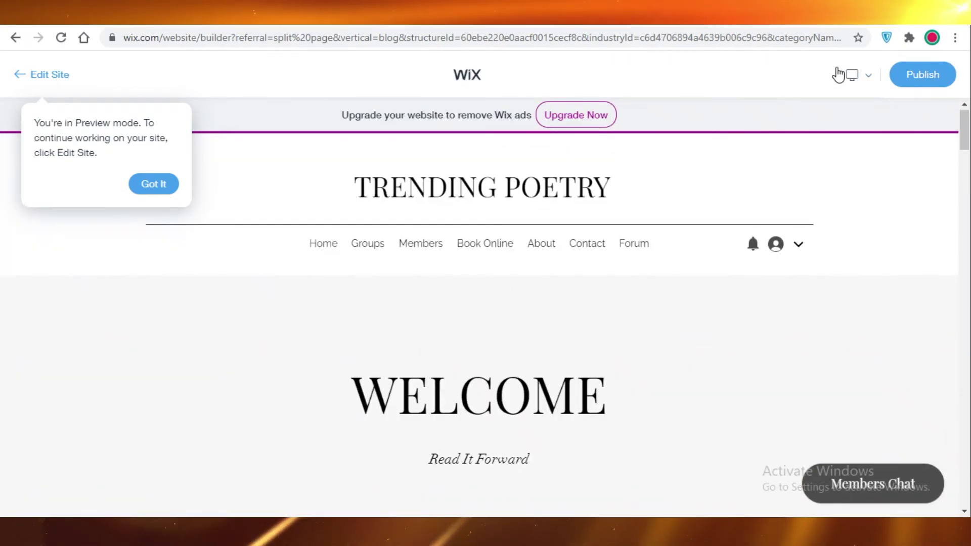
pyautogui.click(866, 76)
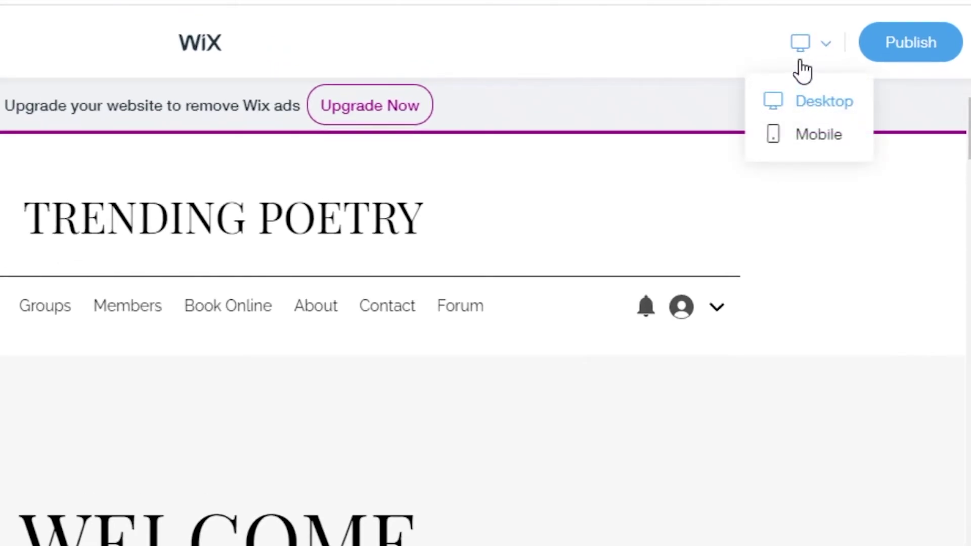
# - Switch the preview to the mobile layout and review it
pyautogui.click(808, 134)
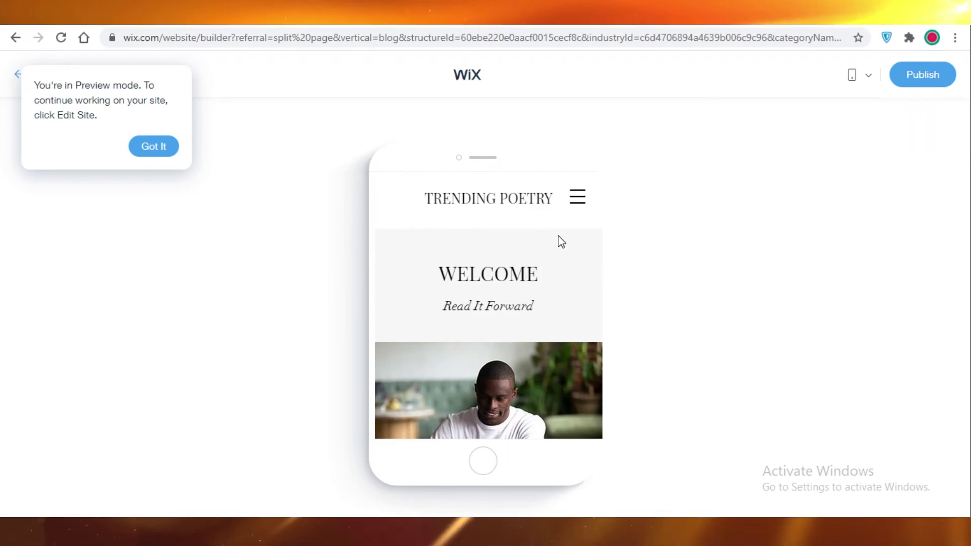
# - Start publishing the site to bring up the domain choice
pyautogui.click(916, 77)
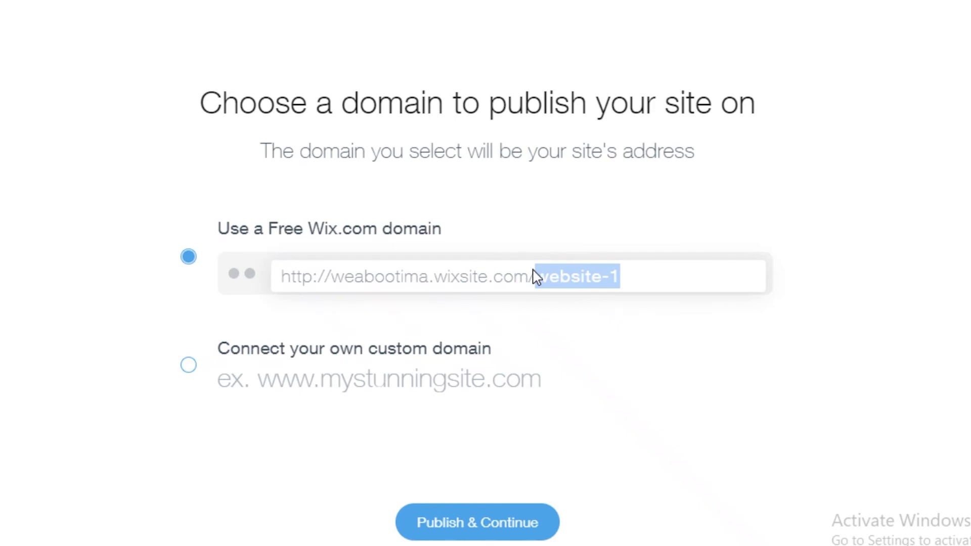
# - Replace 'website-1' in the free Wix address with the site name 'booksbooksbooks'
pyautogui.press('BackSpace')
pyautogui.write('ia')
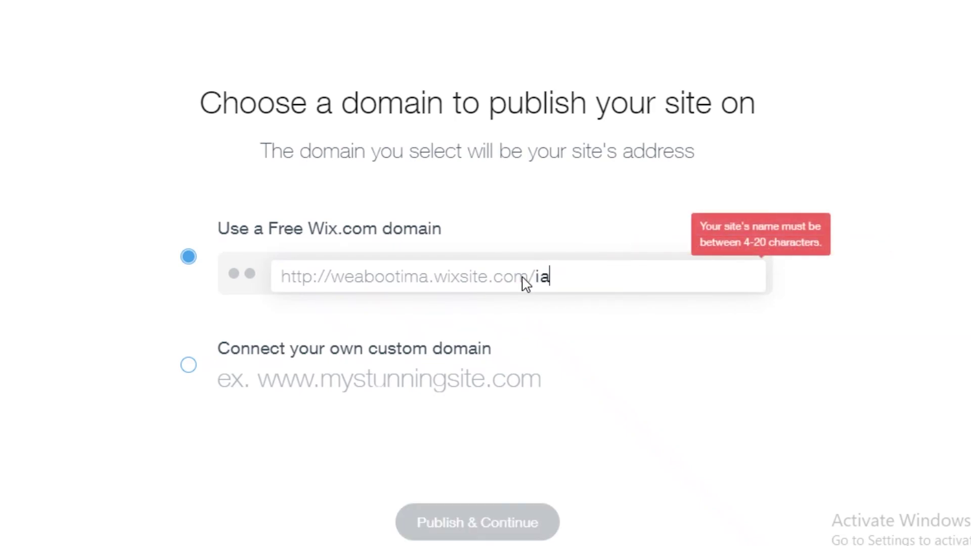
pyautogui.press('BackSpace')
pyautogui.press('BackSpace')
pyautogui.write('booksbooksboo')
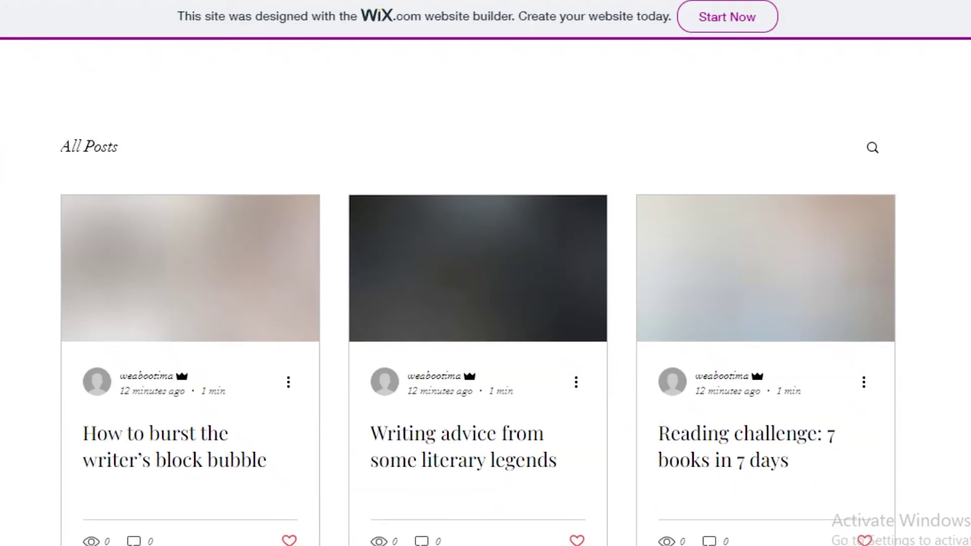
# - Scroll through the live site's posts, contact form and WELCOME section
pyautogui.scroll(-13, 514, 293)
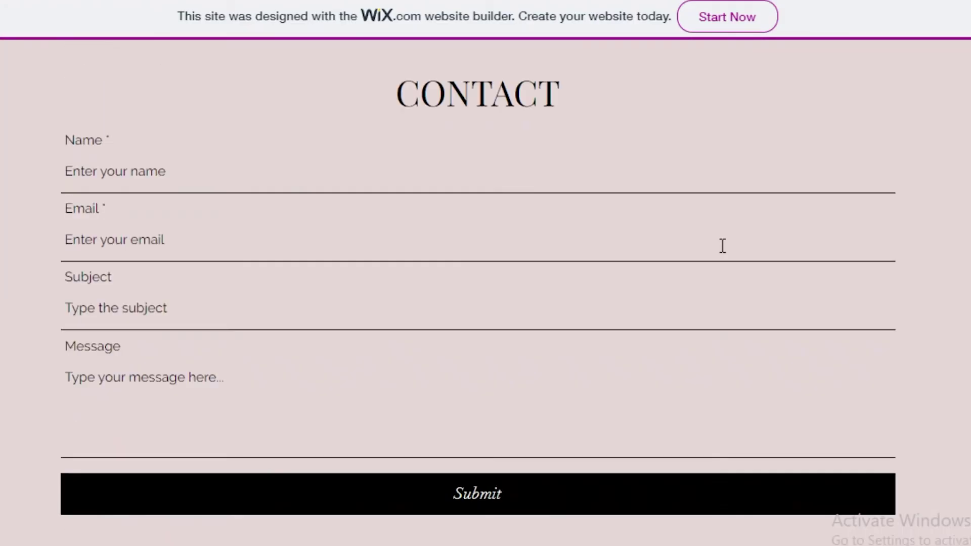
pyautogui.scroll(17, 835, 342)
pyautogui.scroll(10, 618, 267)
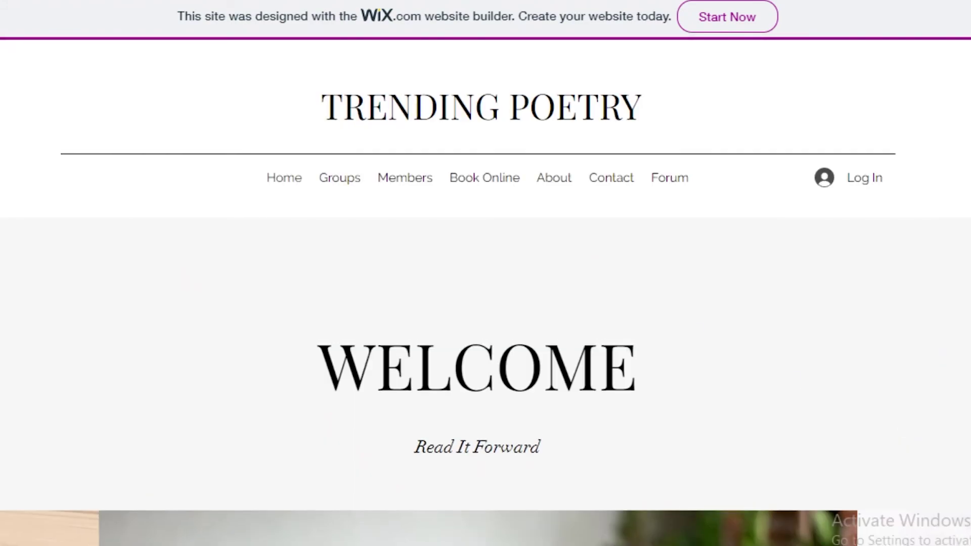
pyautogui.scroll(-3, 684, 456)
pyautogui.scroll(-2, 577, 313)
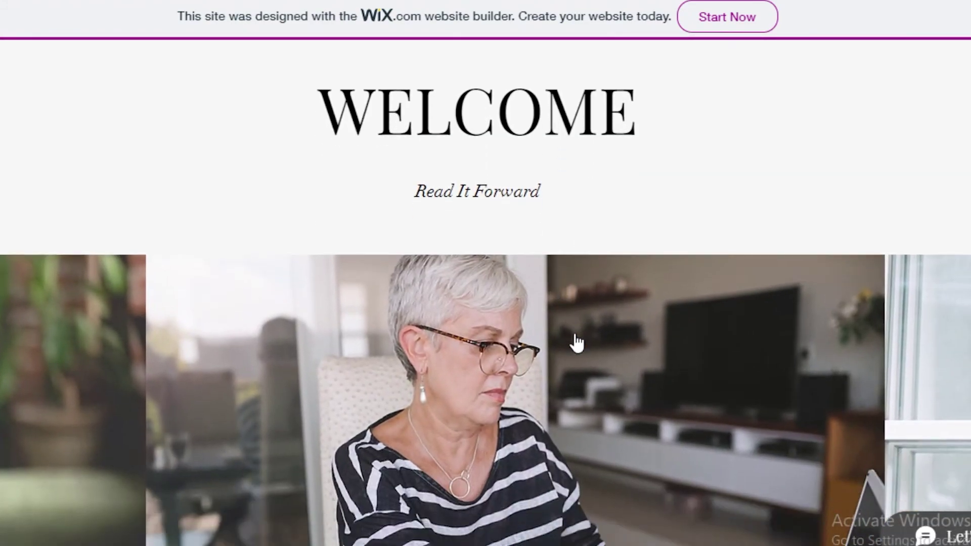